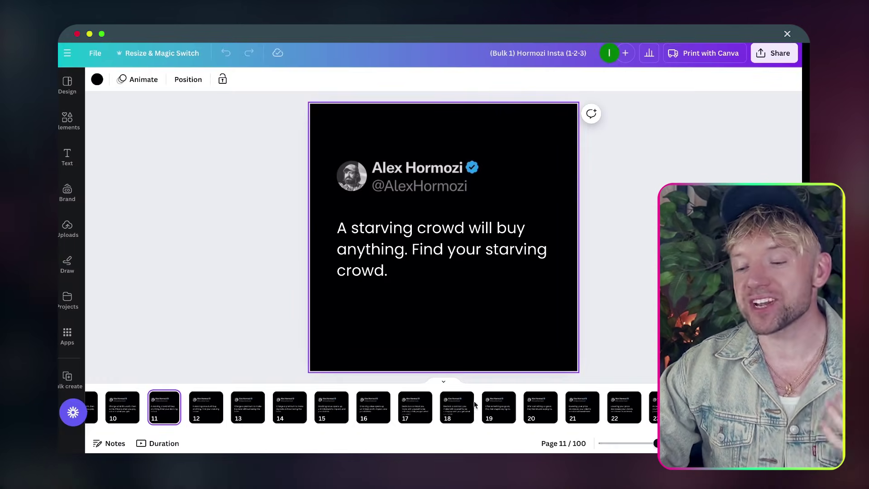
Open the AI Automations community's Classroom and scroll through its course grid
scroll(475, 404, right, 10)
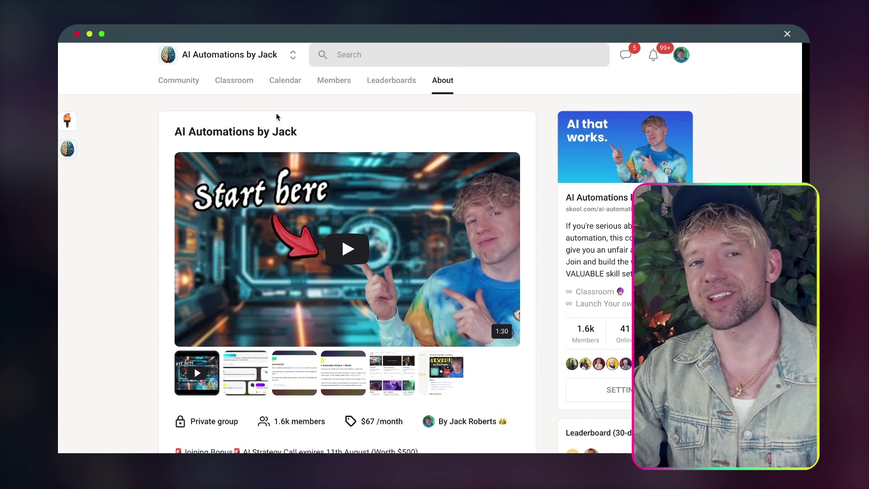
click(234, 81)
scroll(515, 227, down, 1)
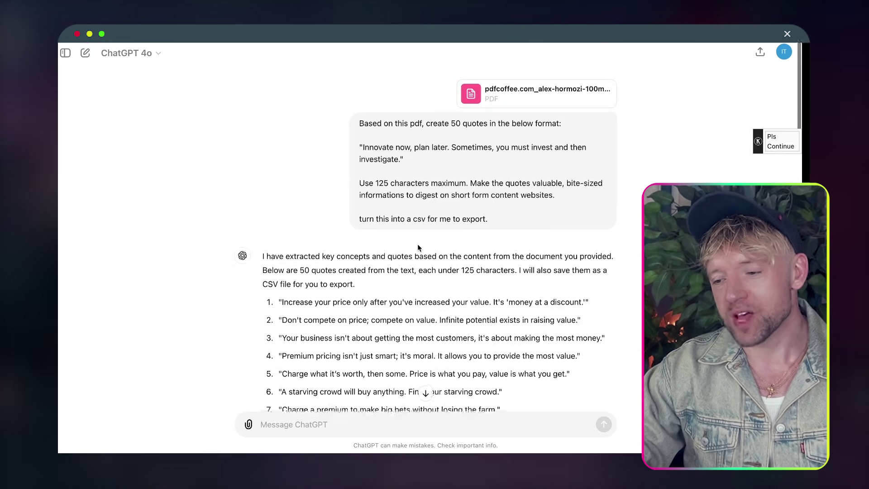
scroll(419, 247, down, 5)
scroll(419, 248, down, 1)
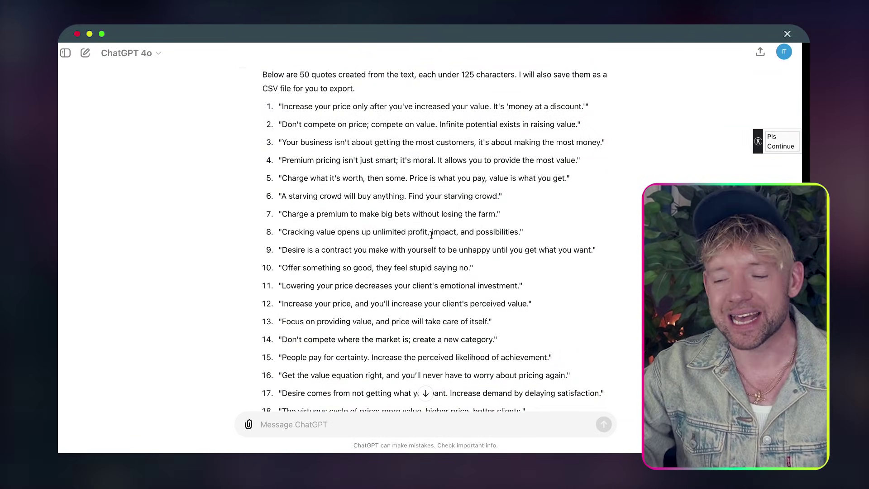
scroll(432, 235, down, 3)
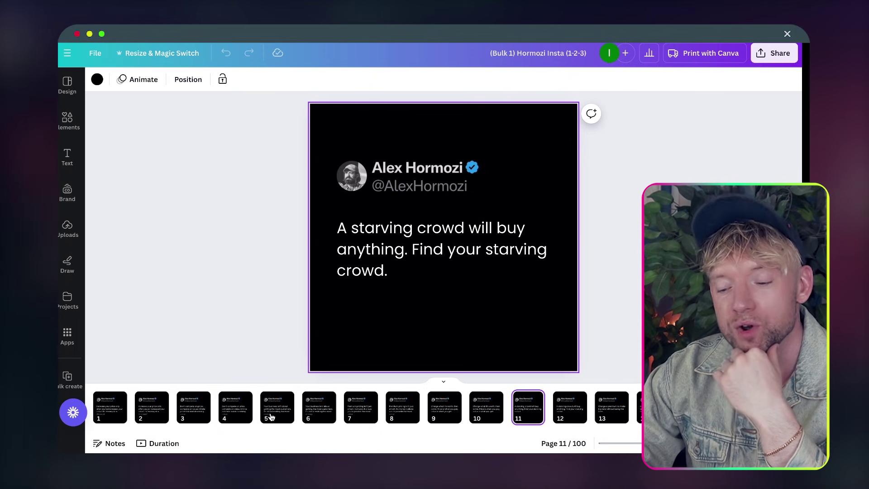
Go to page 27 of the Hormozi quote design, then page 28 and onward
scroll(374, 418, right, 3)
scroll(374, 418, right, 10)
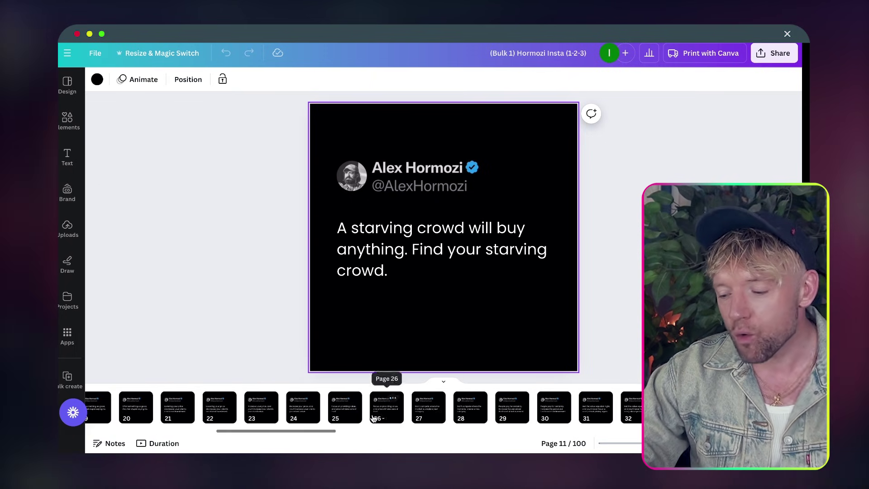
click(435, 399)
click(596, 214)
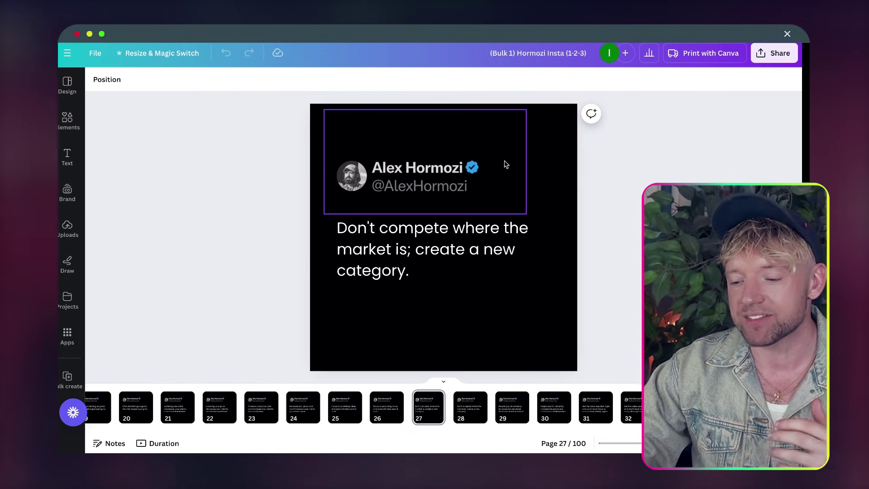
click(466, 417)
key(Down)
key(Down)
key(Down)
key(Down)
key(Down)
key(Down)
key(Down)
key(Down)
key(Down)
key(Down)
key(Down)
key(Down)
key(Down)
key(Down)
key(Down)
key(Down)
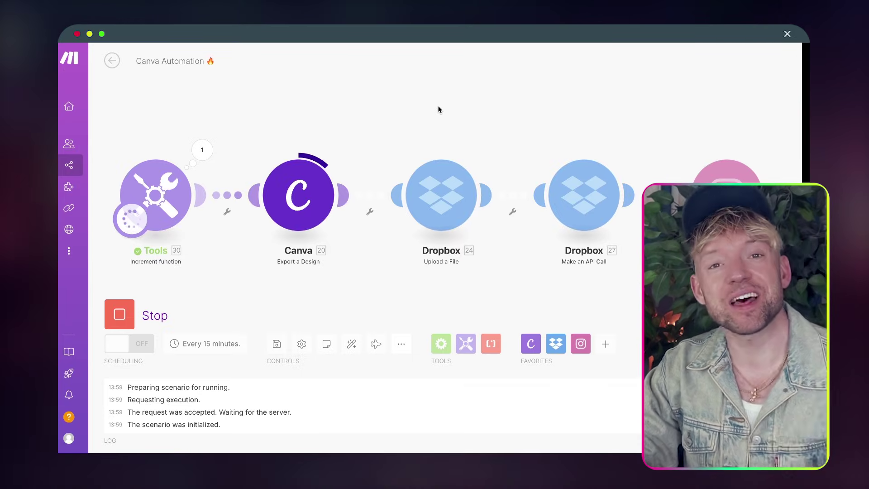
Pan the scenario canvas to follow each module completing during the run
drag(437, 111, 311, 111)
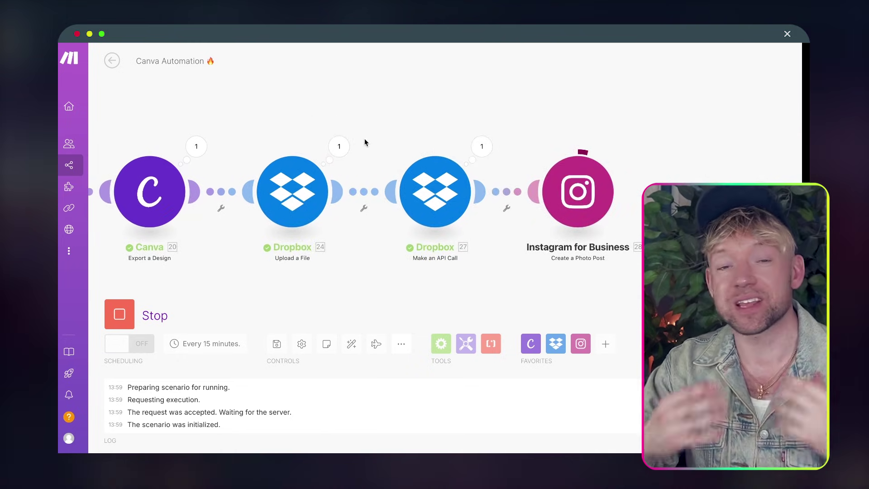
drag(652, 131, 653, 127)
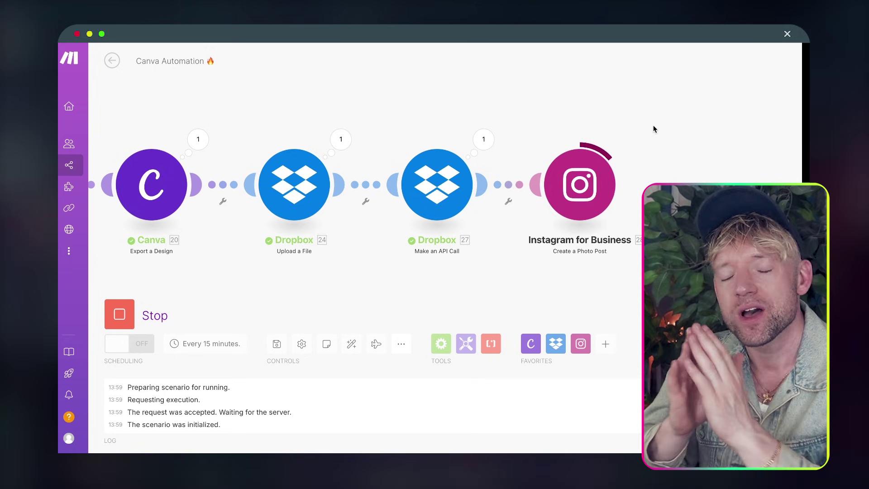
scroll(654, 125, left, 5)
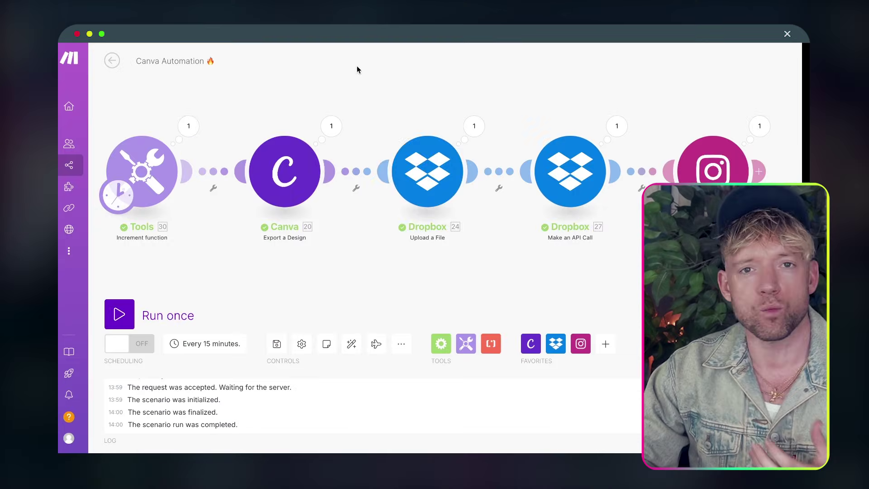
drag(357, 69, 473, 69)
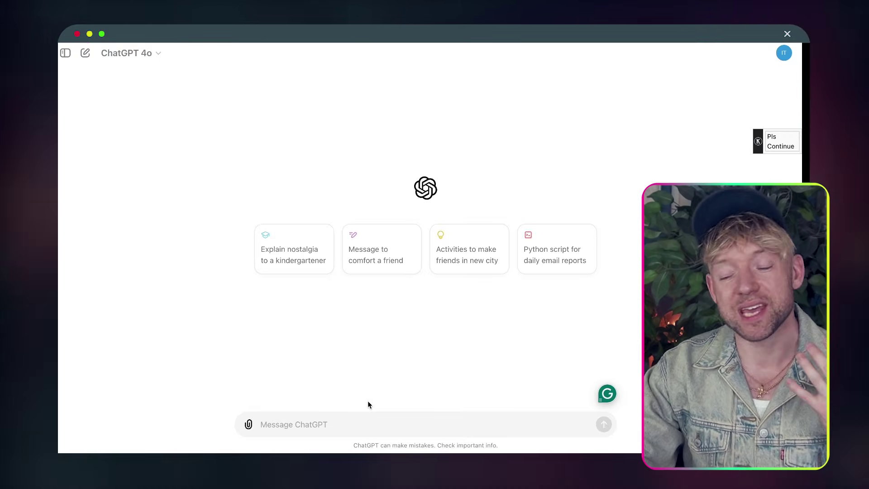
Paste the prompt for 50 quotes under 125 characters as CSV into a new chat
text(Based on this pdf, create 50 quotes in the below format:  "Innovate now, plan later. Sometimes, you must invest and then investigate."  Use 125 characters maximum. Make the quotes valuable, bite-sized information to digest in short-form content  turn this into a csv for me to export.)
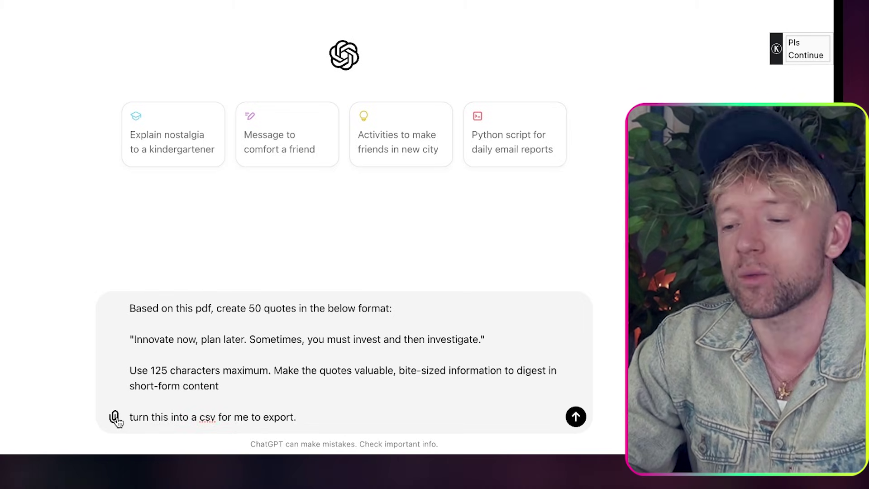
Attach the Alex Hormozi PDF and send the quotes prompt
click(116, 418)
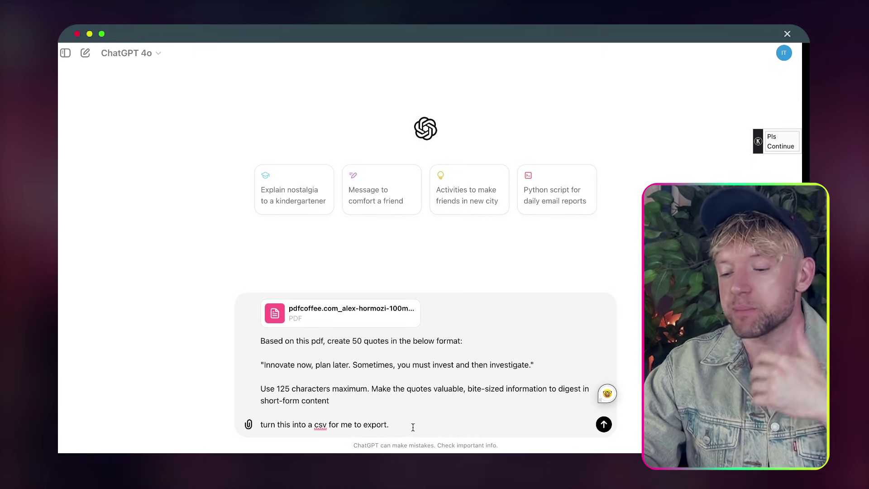
key(Return)
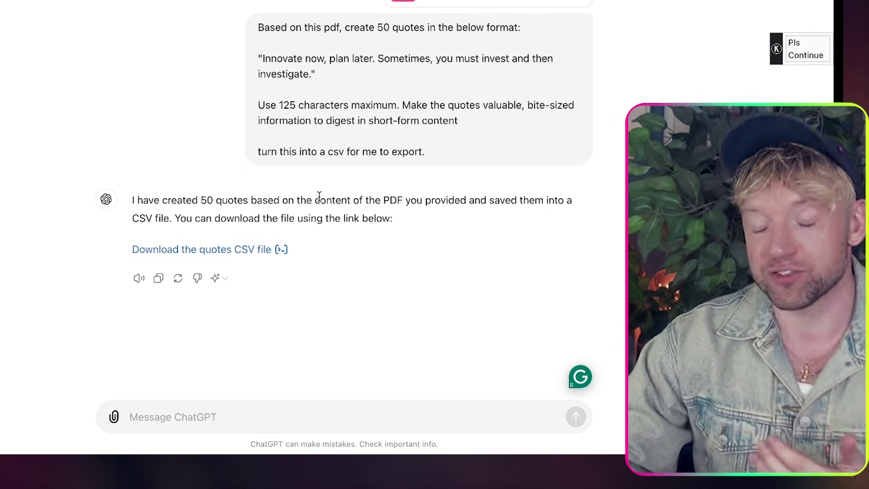
Download the quotes CSV and scroll through its 50-quote table in Numbers
click(246, 249)
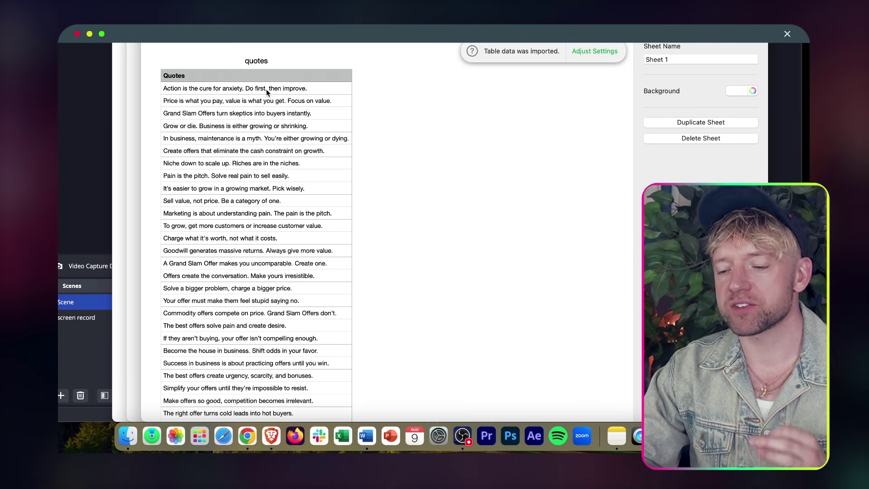
click(266, 89)
scroll(230, 267, down, 5)
click(230, 269)
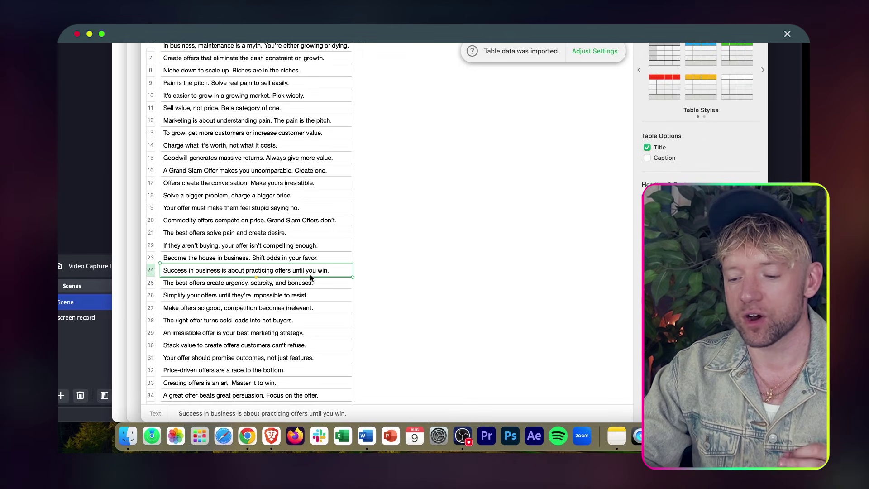
scroll(310, 274, down, 5)
scroll(314, 320, down, 3)
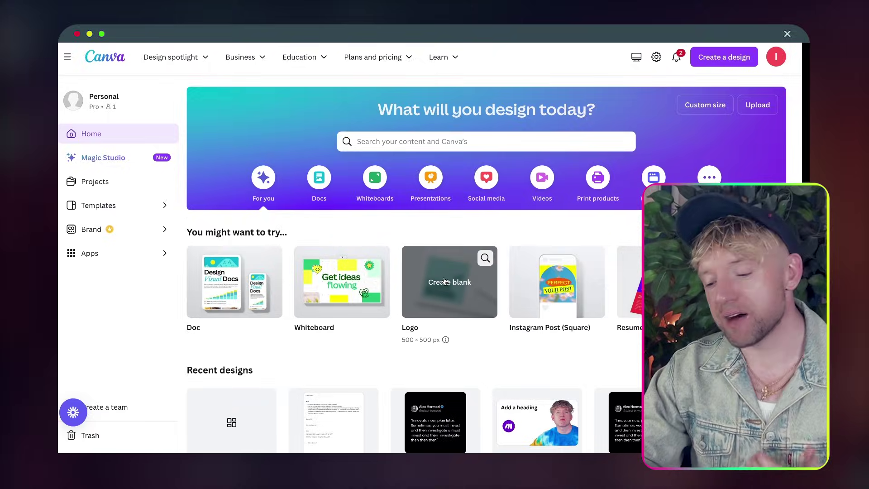
Create a blank square Logo design and paste in the Hormozi header and quote text
click(444, 279)
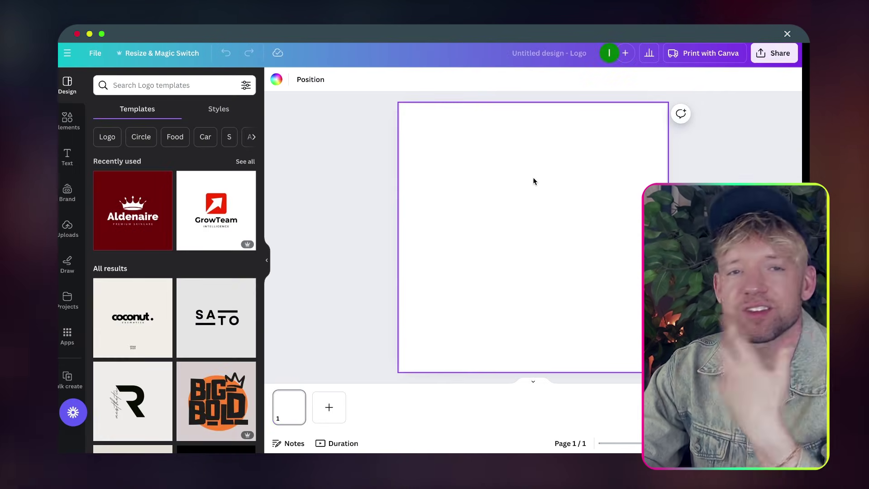
text(Based on this pdf, create 50 quotes in the below format:  "Innovate now, plan later. Sometimes, you must invest and then investigate."  Use 125 characters maximum. Make the quotes valuable, bite-sized information to digest in short-form content  turn this into a csv for me to export.)
key(Escape)
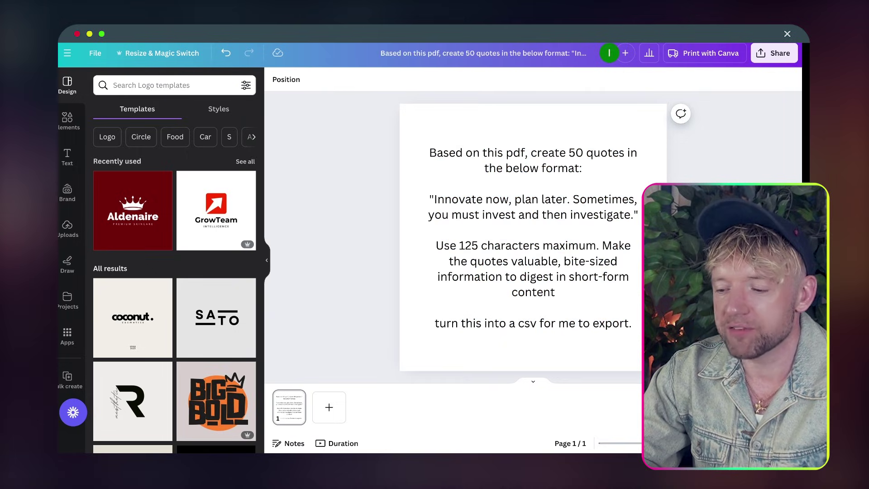
click(587, 197)
key(Delete)
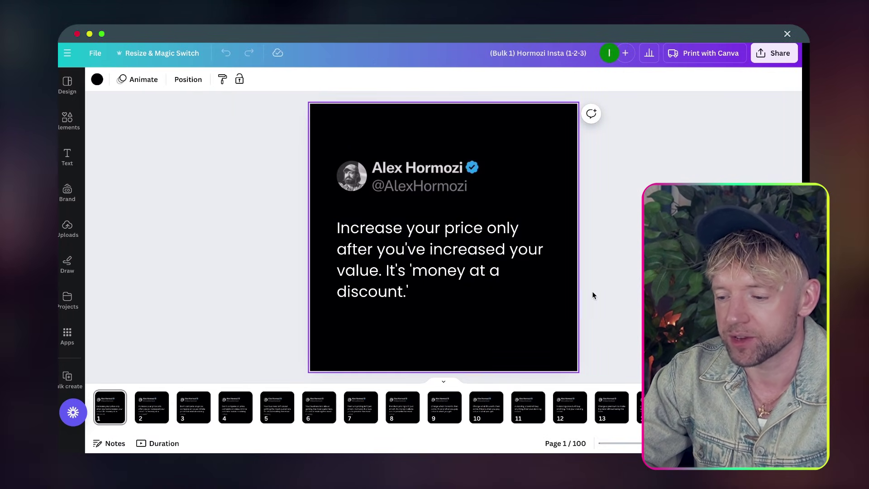
drag(594, 295, 334, 158)
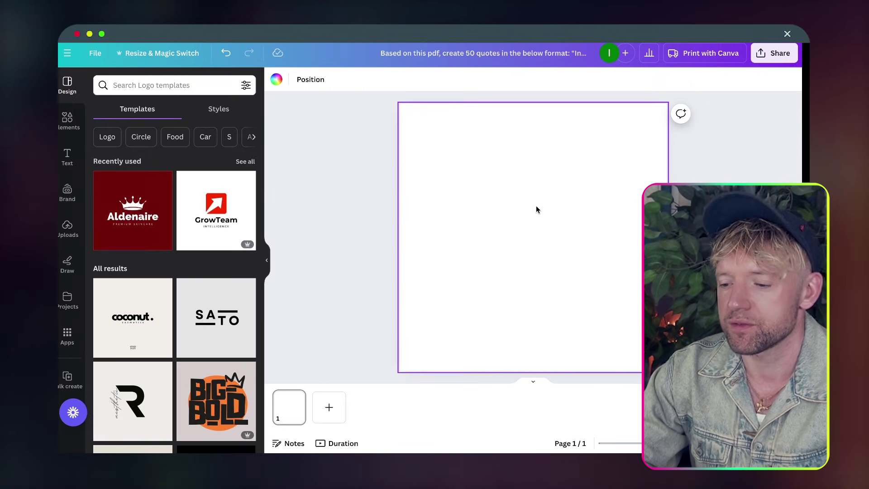
key(ctrl+v)
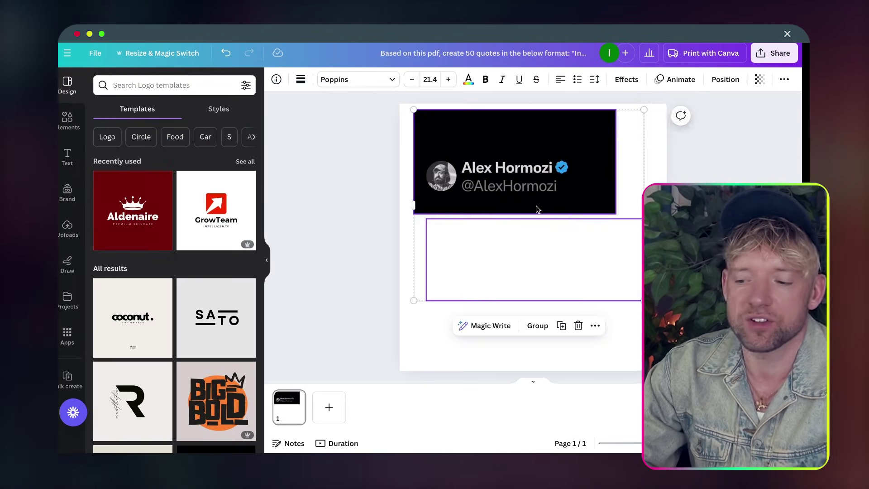
click(661, 159)
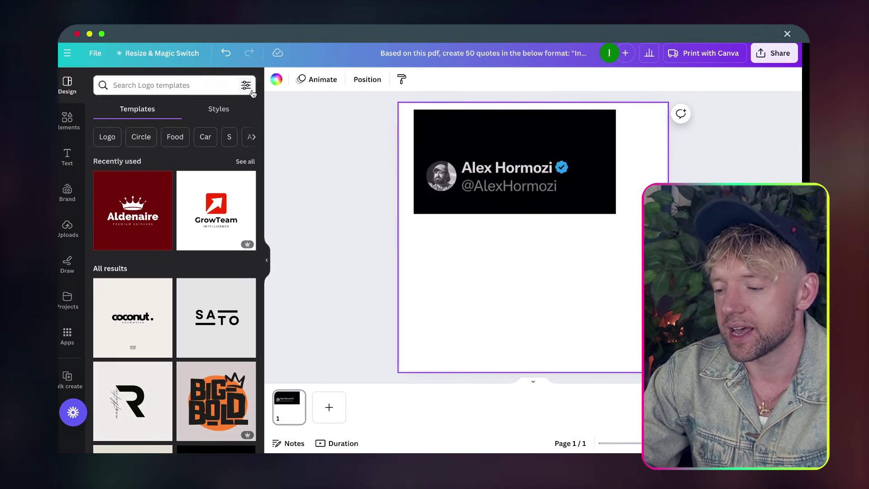
Make the new design's page background black
click(276, 79)
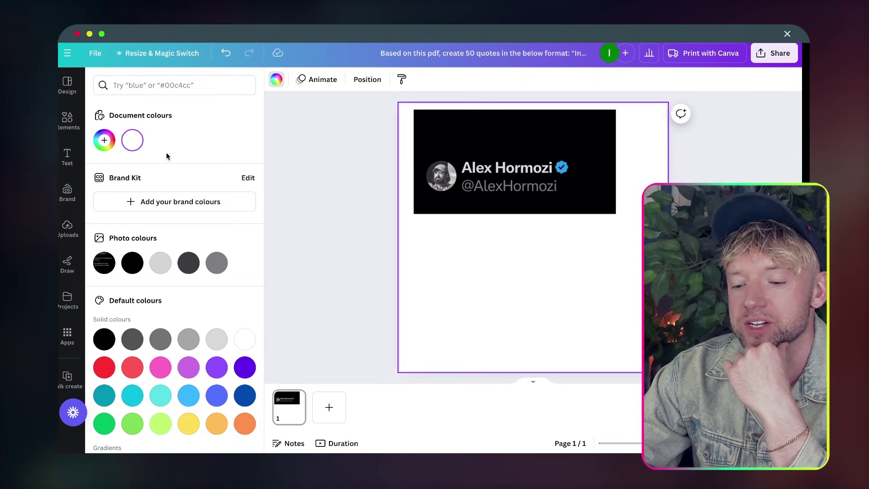
click(132, 260)
click(324, 191)
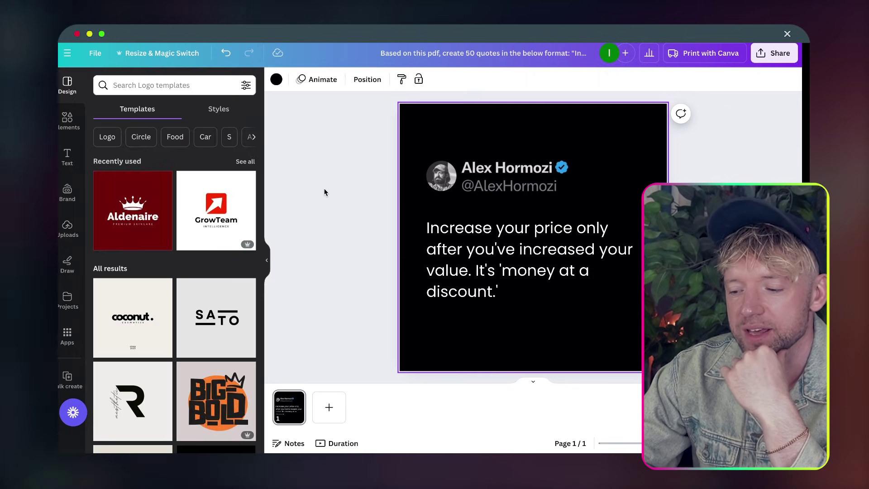
click(478, 283)
click(346, 213)
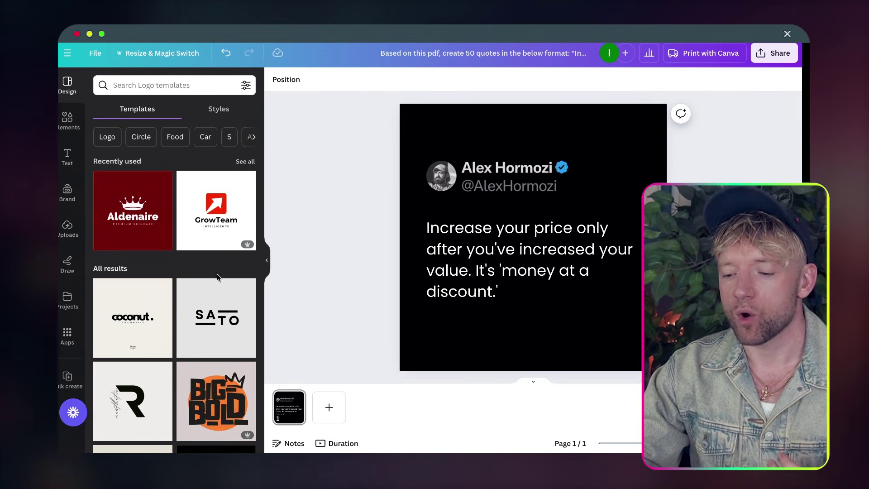
Load the quotes CSV into Bulk create, connect the quote text to Quotes, and continue
click(68, 379)
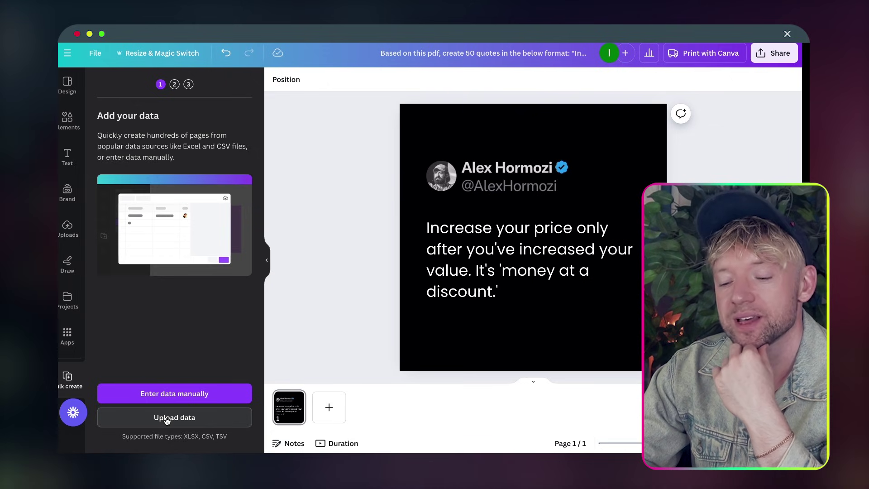
click(167, 421)
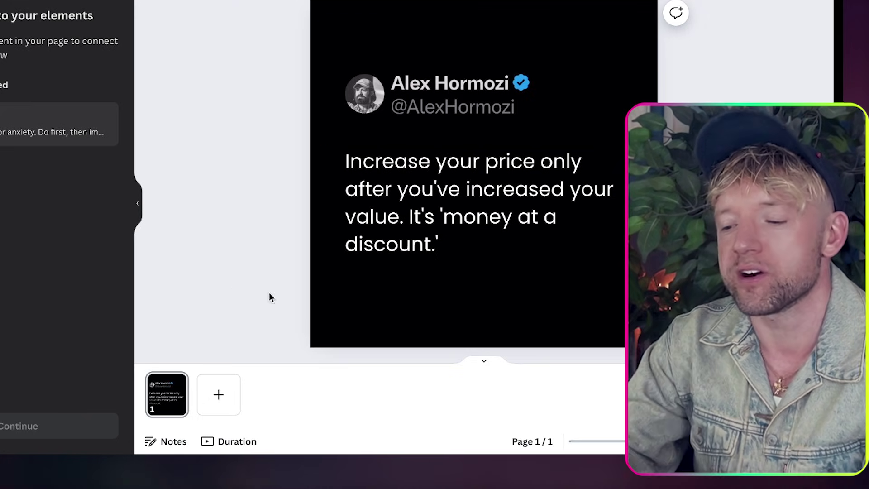
click(427, 222)
click(406, 119)
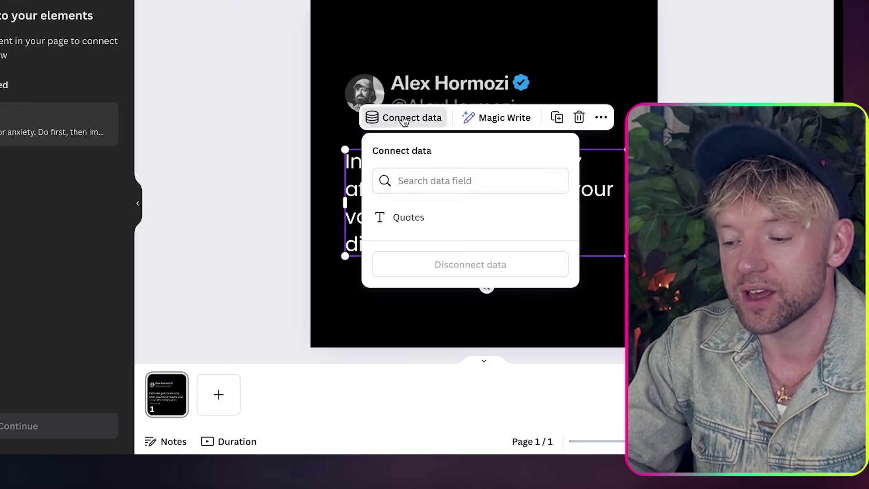
click(409, 219)
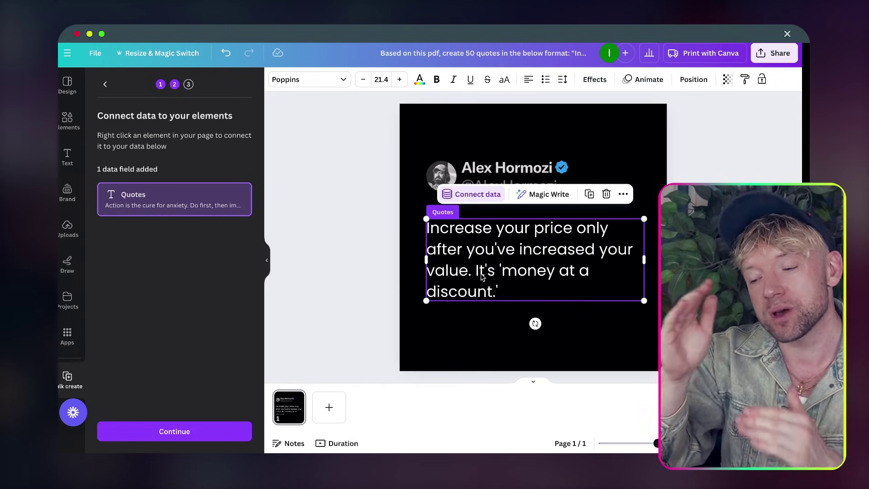
click(174, 431)
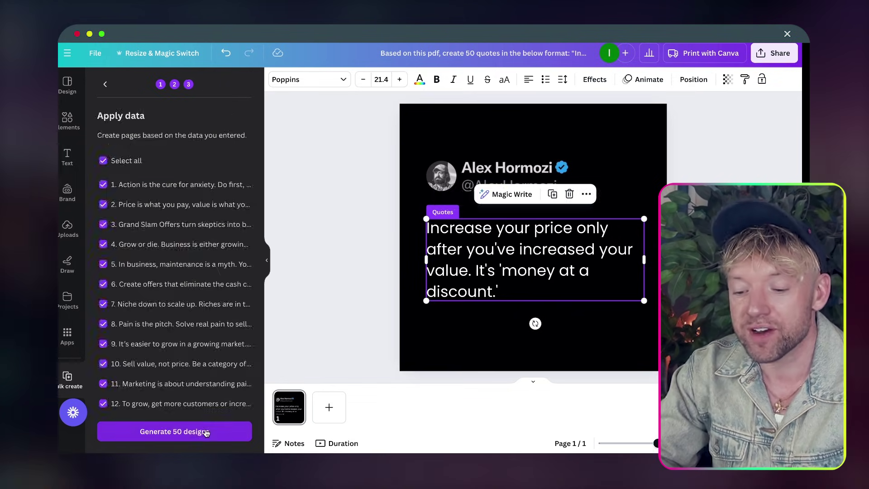
scroll(154, 265, down, 15)
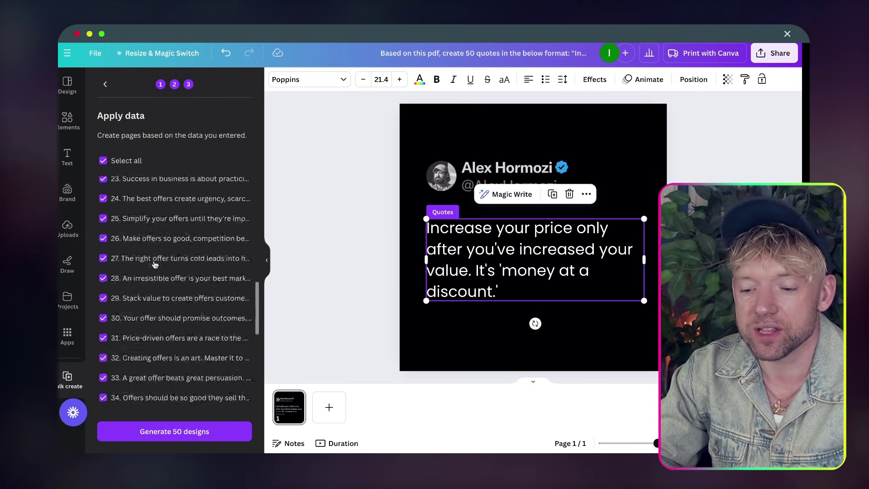
scroll(154, 265, up, 15)
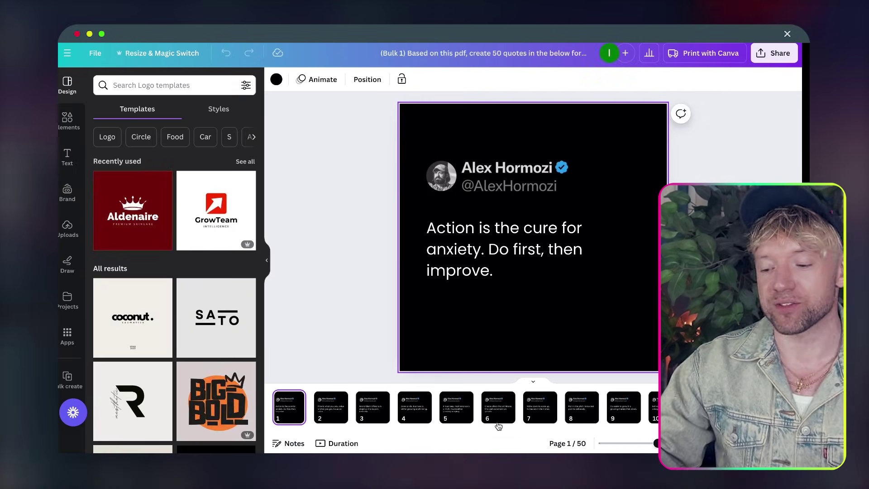
Browse the generated quote pages, including pages 6, 43, 44, 46 and 47
click(498, 418)
scroll(575, 407, right, 10)
scroll(575, 407, right, 8)
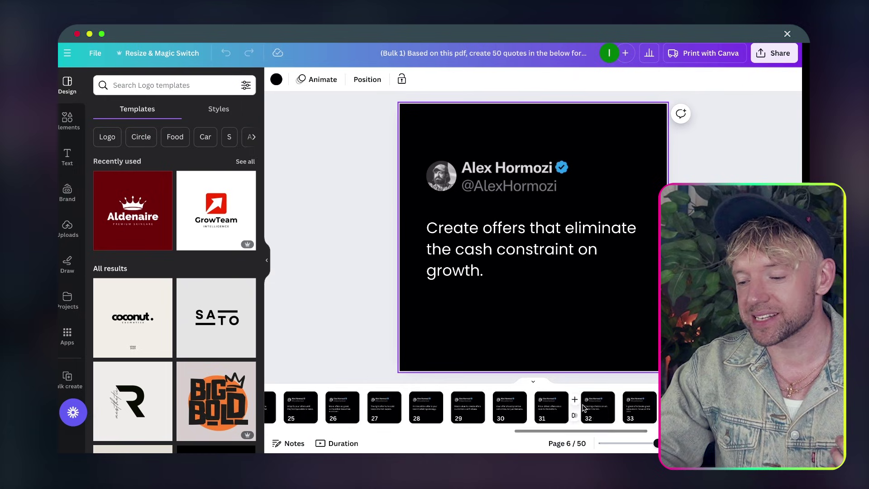
scroll(589, 409, right, 8)
click(571, 408)
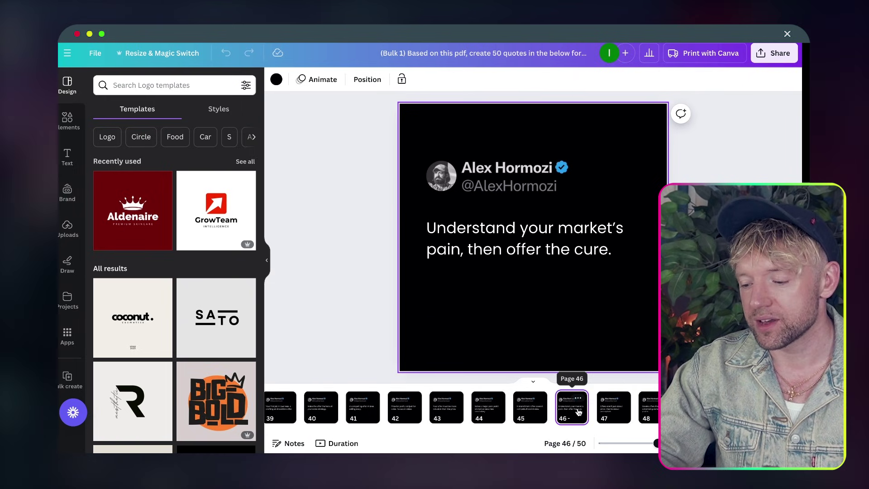
click(612, 408)
click(494, 410)
click(446, 407)
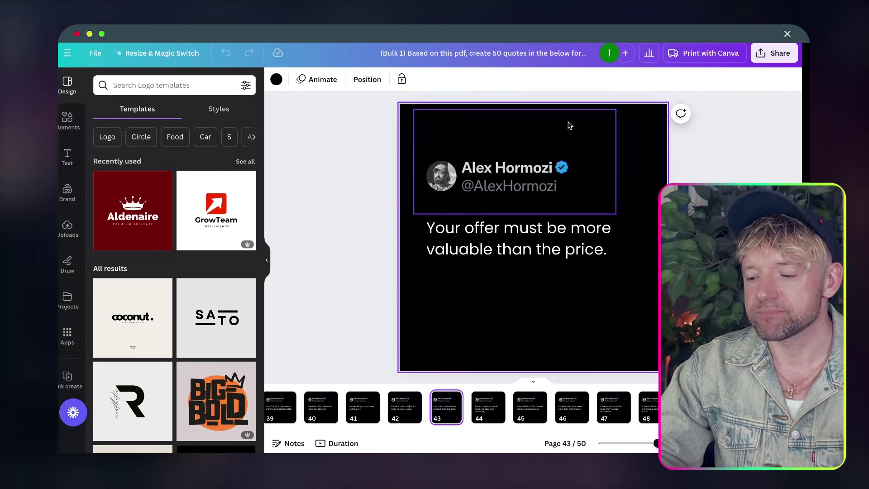
Rename the design to 'Hormozi Quotes (100m offers)'
click(527, 54)
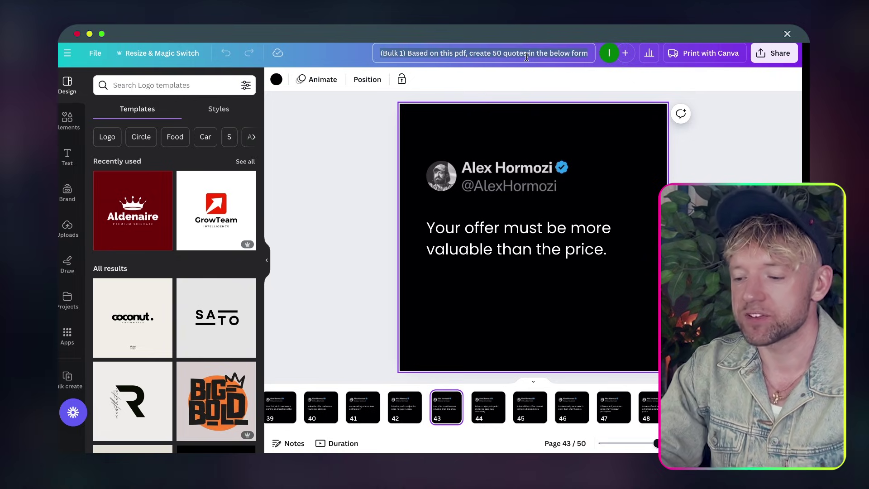
text(Hormozi Q)
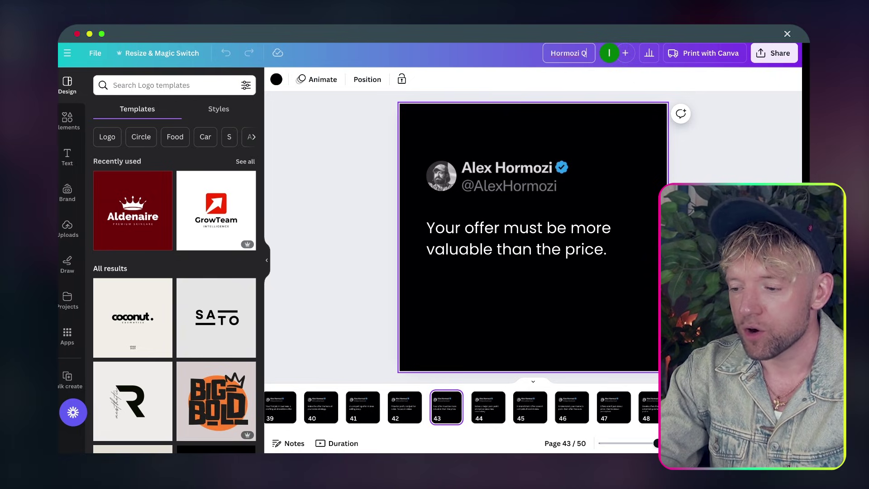
text(uotes (100m)
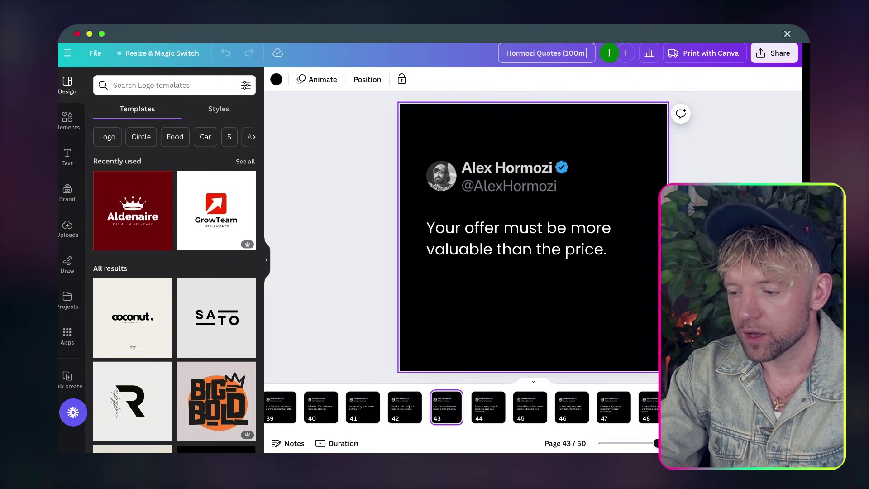
text( offers))
click(730, 151)
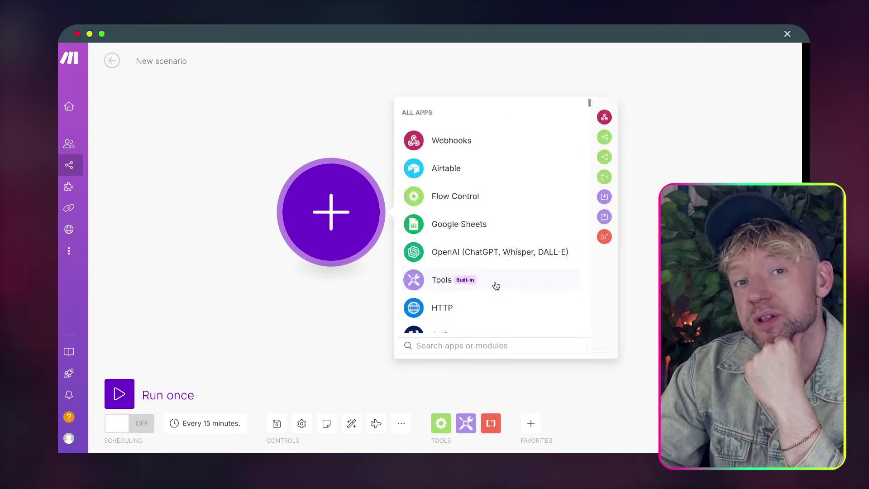
Add a Tools Increment function module with Reset a value left on Never
click(407, 234)
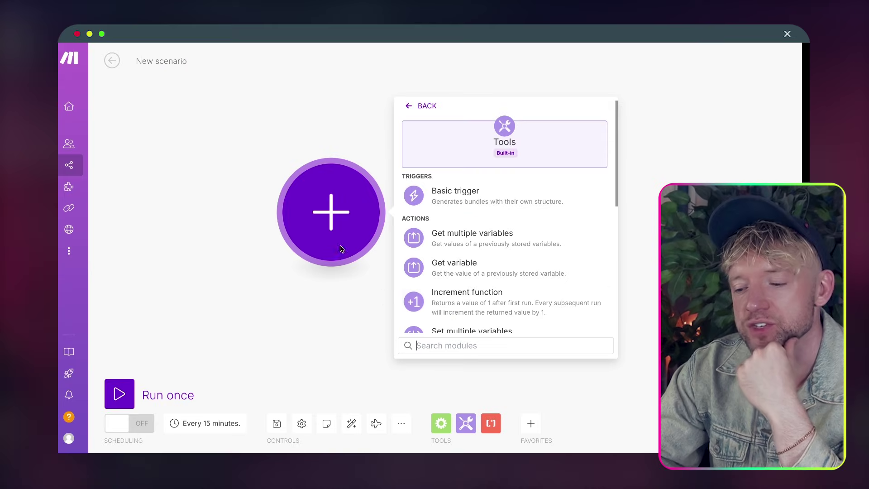
text(incre)
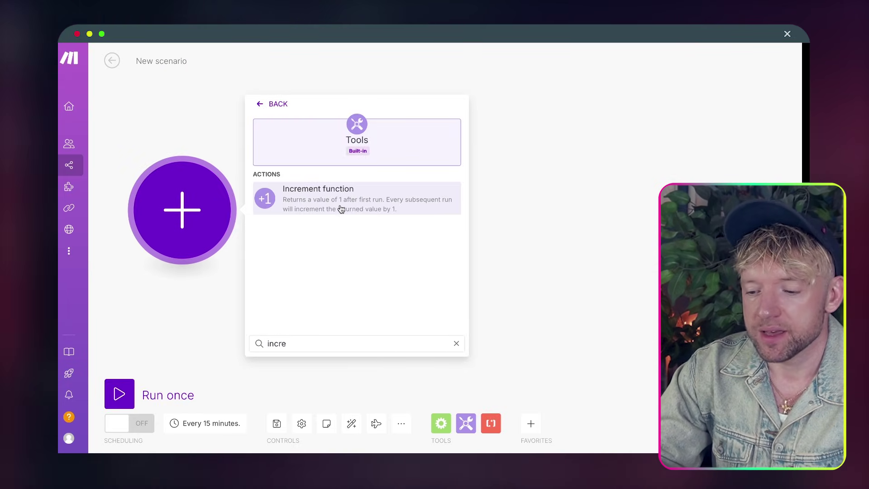
click(341, 209)
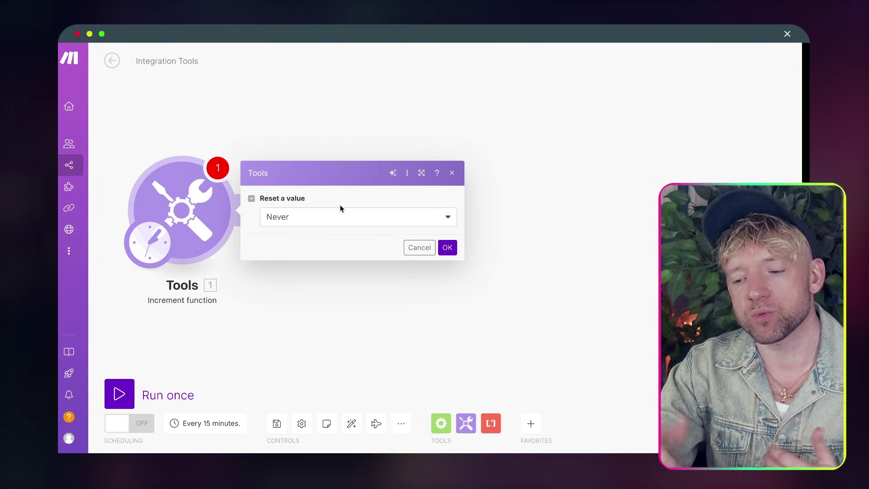
click(447, 247)
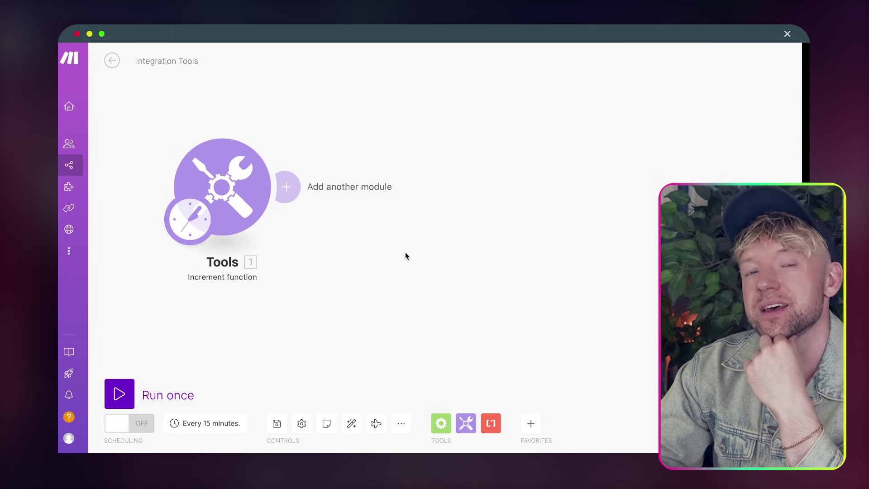
Search 'canv' for the step after the Increment function and browse Canva's full module list
click(295, 193)
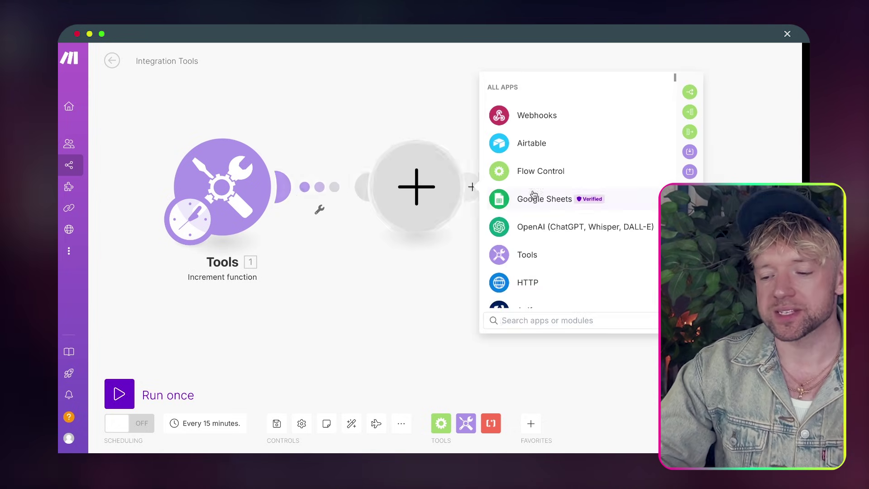
text(canv)
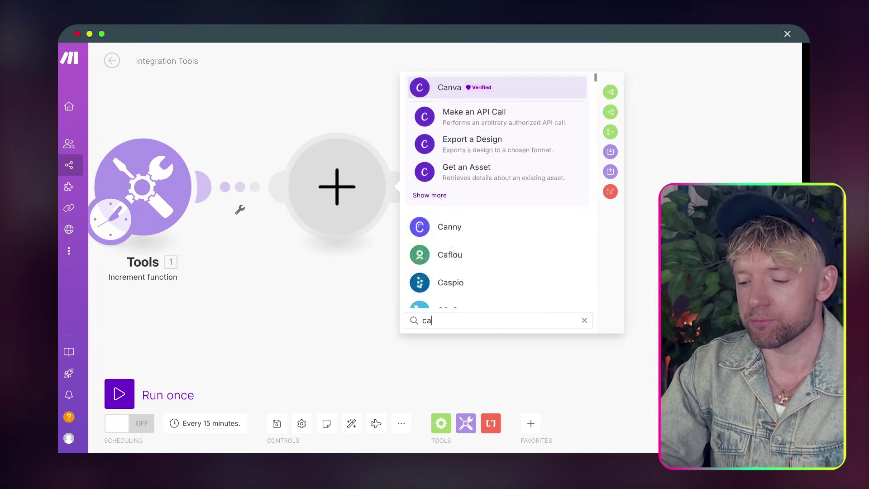
click(426, 195)
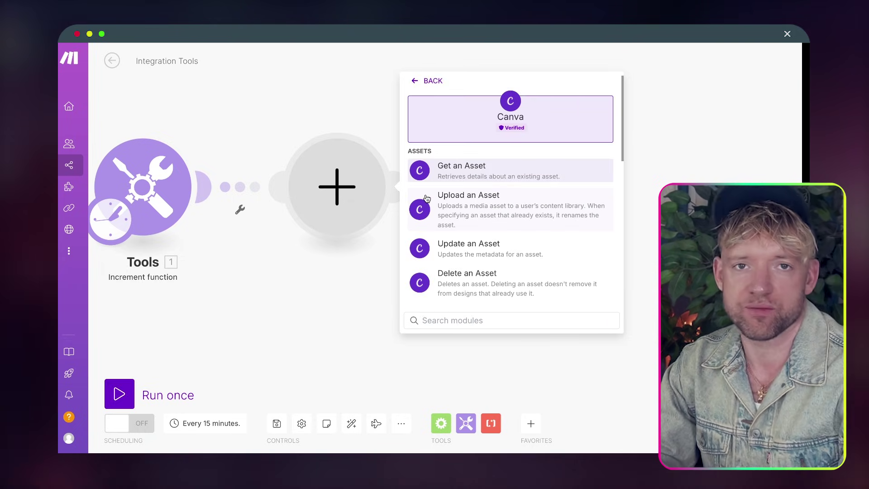
scroll(476, 210, down, 1)
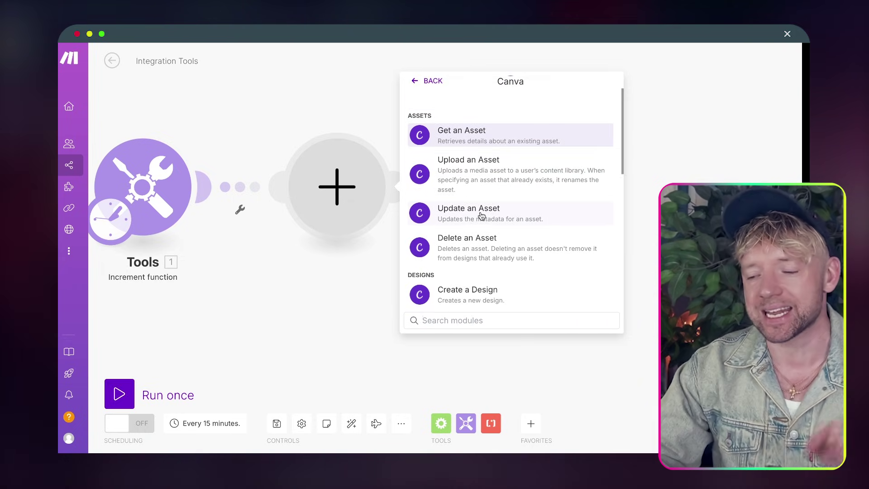
scroll(482, 216, down, 10)
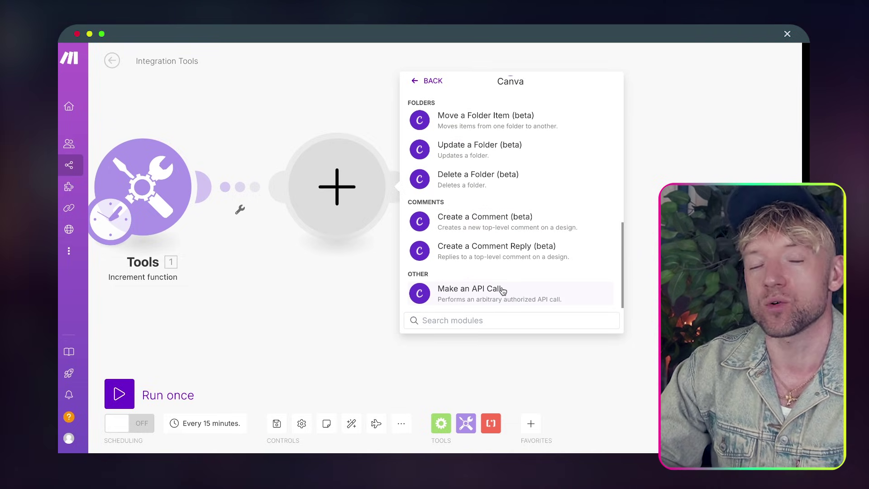
scroll(505, 210, up, 3)
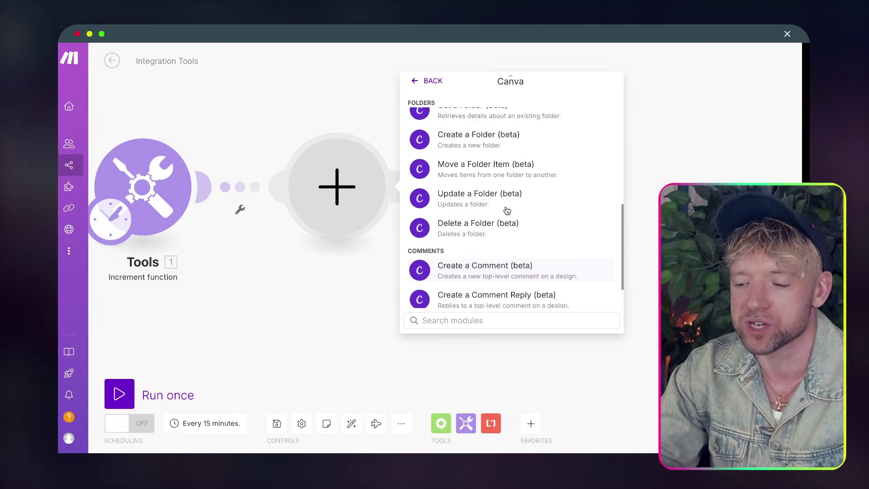
scroll(506, 211, up, 4)
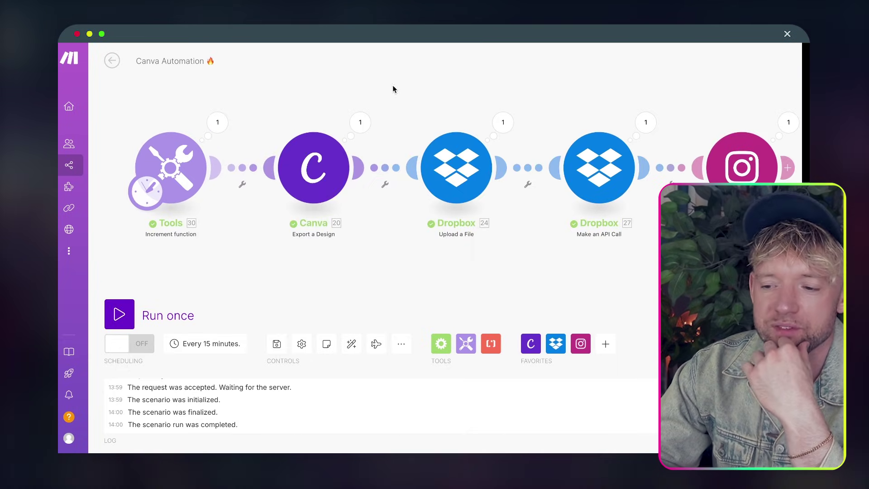
Realign the Canva and Dropbox modules, then add Canva Export a Design after the Increment function
mouse_move(316, 161)
mouse_down()
mouse_move(319, 188)
mouse_move(318, 172)
mouse_up()
mouse_move(456, 171)
mouse_down()
mouse_move(471, 165)
mouse_move(464, 178)
mouse_up()
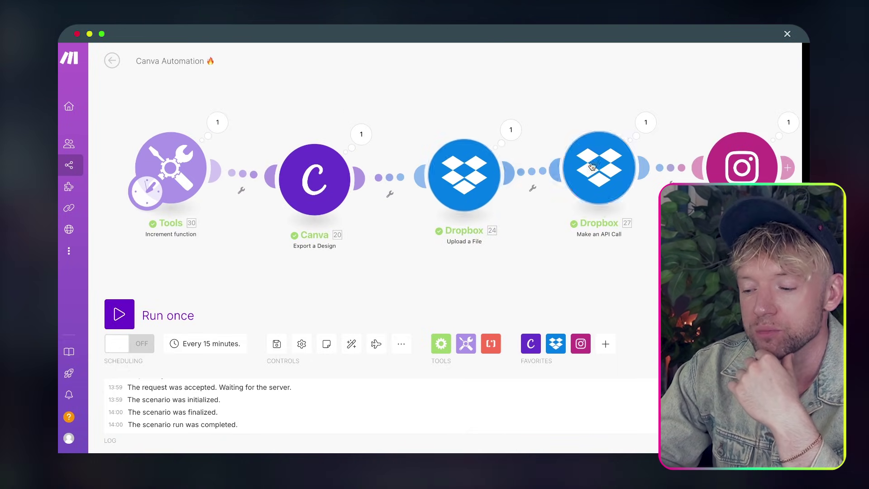
drag(613, 169, 597, 160)
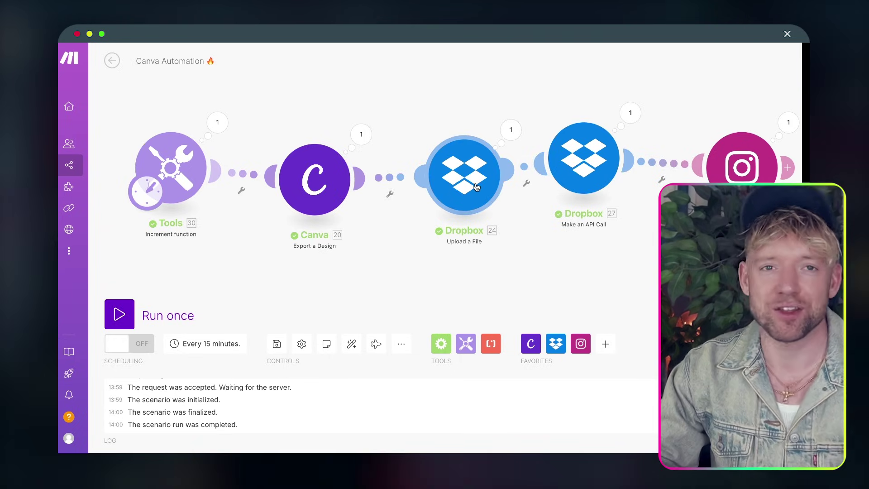
drag(319, 149, 320, 133)
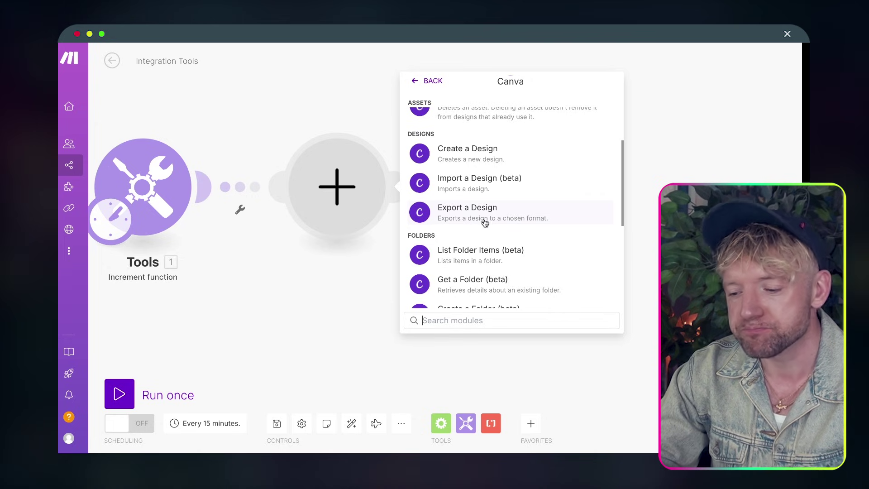
click(485, 223)
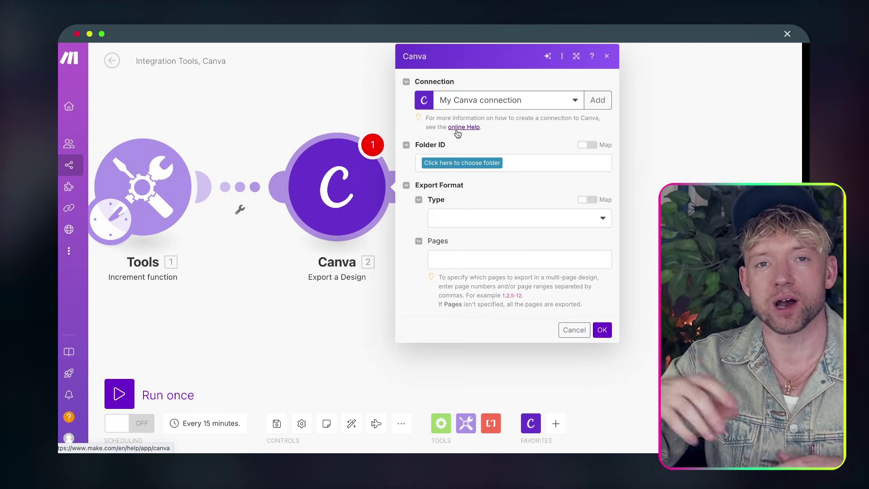
Export the Hormozi Quotes (100m offers) design from the root folder as PNG
click(489, 166)
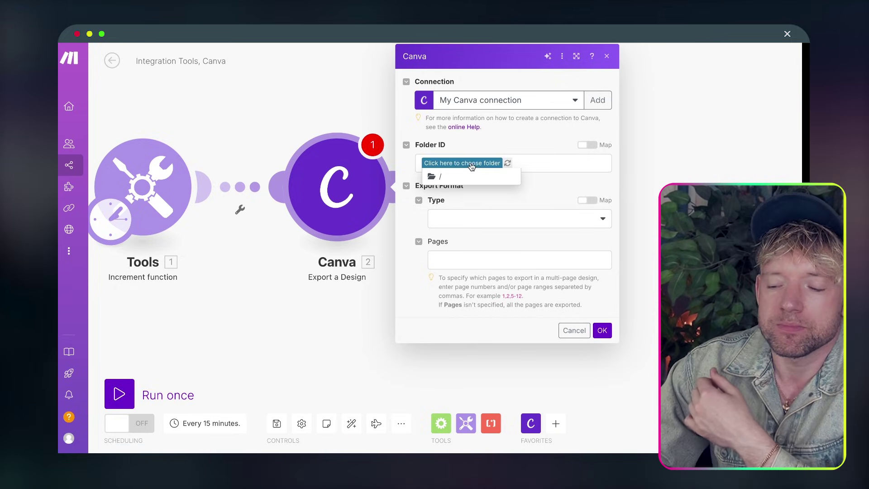
click(476, 176)
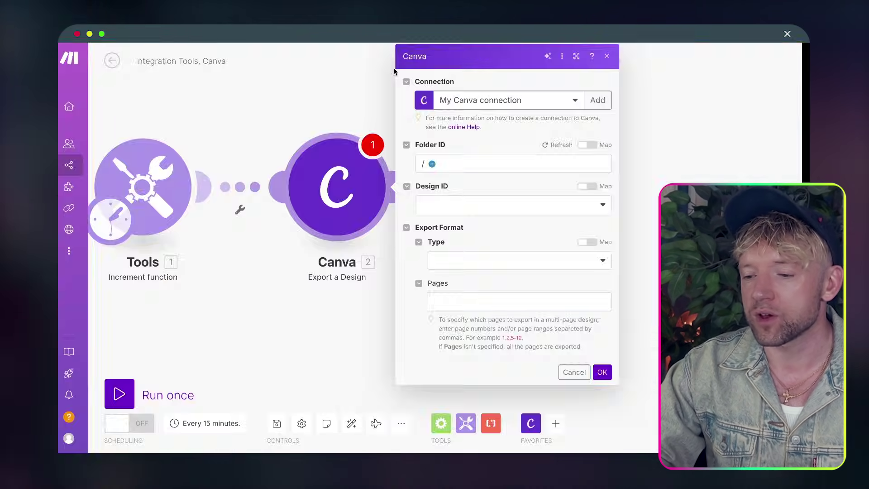
click(454, 203)
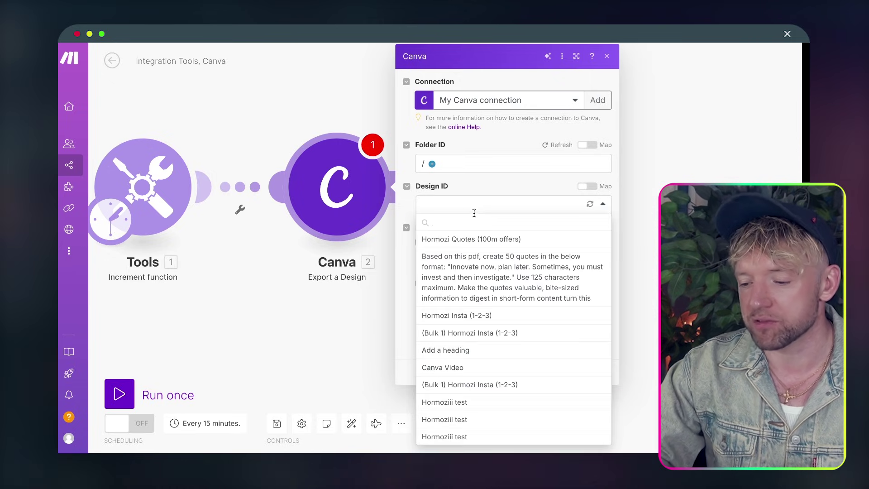
click(484, 239)
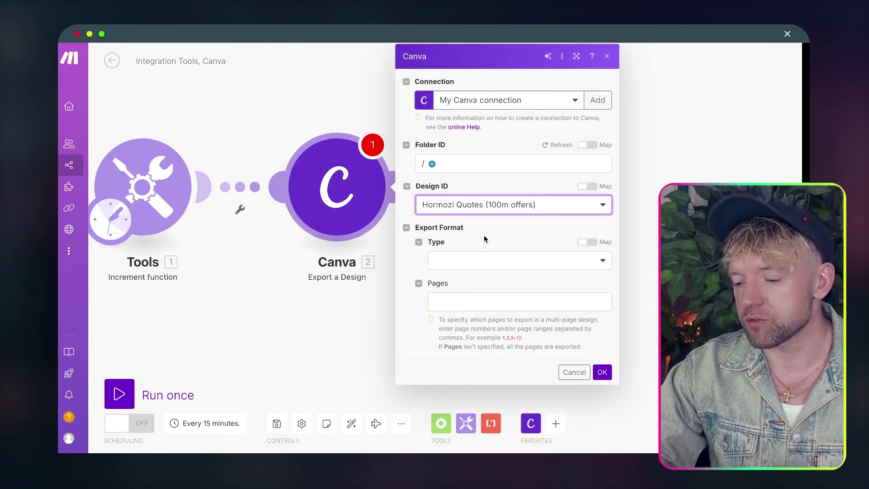
click(495, 266)
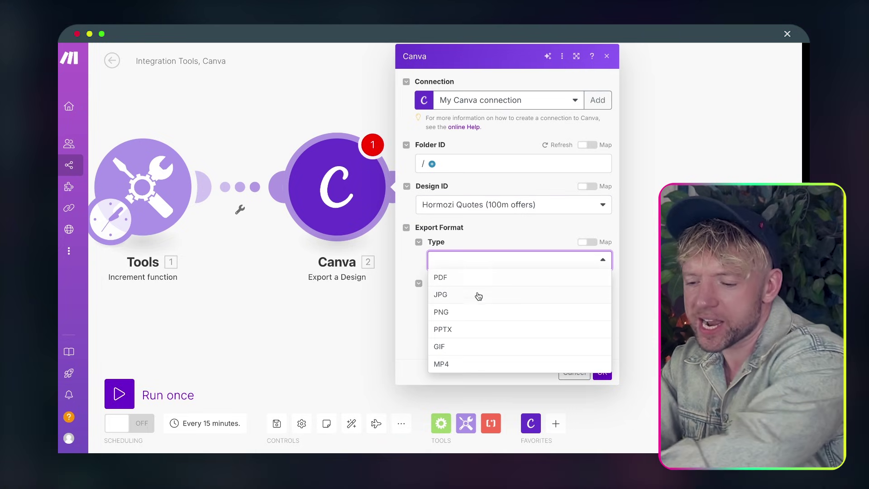
click(473, 312)
Set the export height and width both to 1000
scroll(480, 309, down, 3)
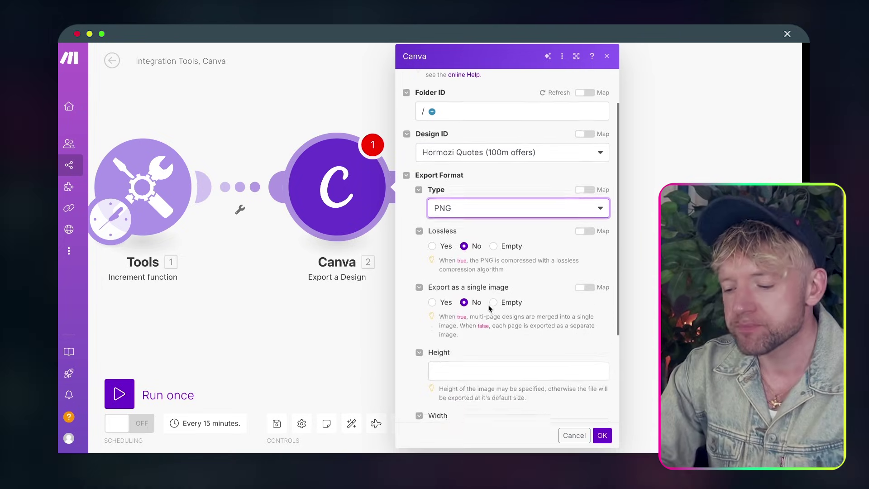
scroll(489, 309, down, 1)
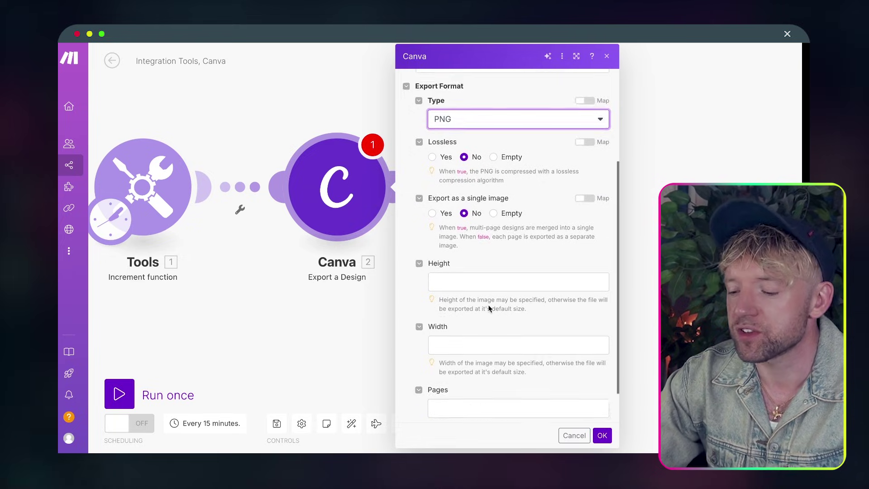
scroll(489, 309, down, 2)
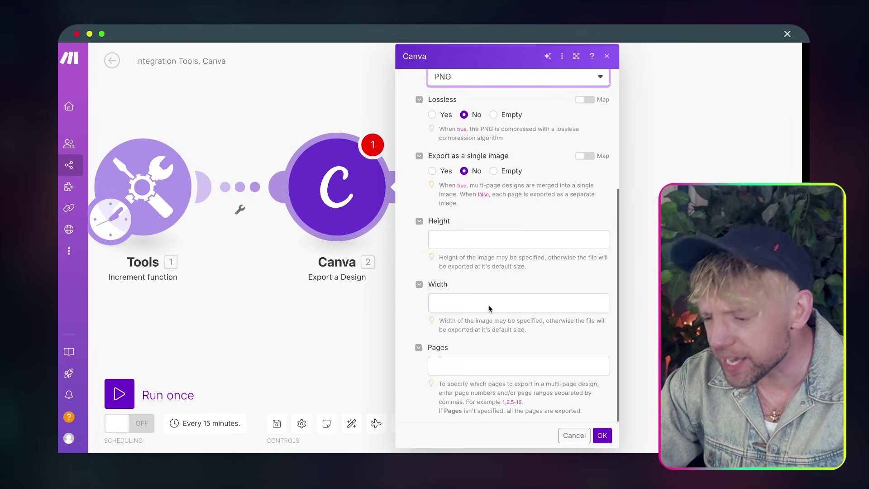
click(505, 242)
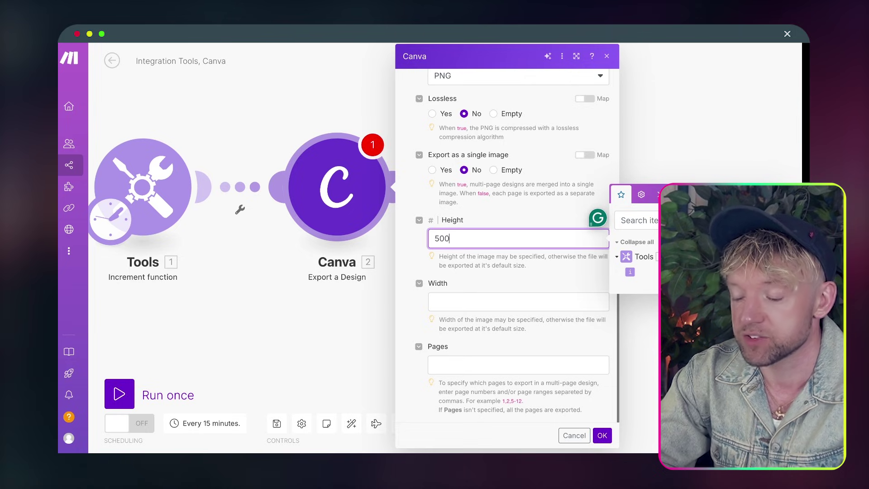
text(1000)
key(Tab)
text(10)
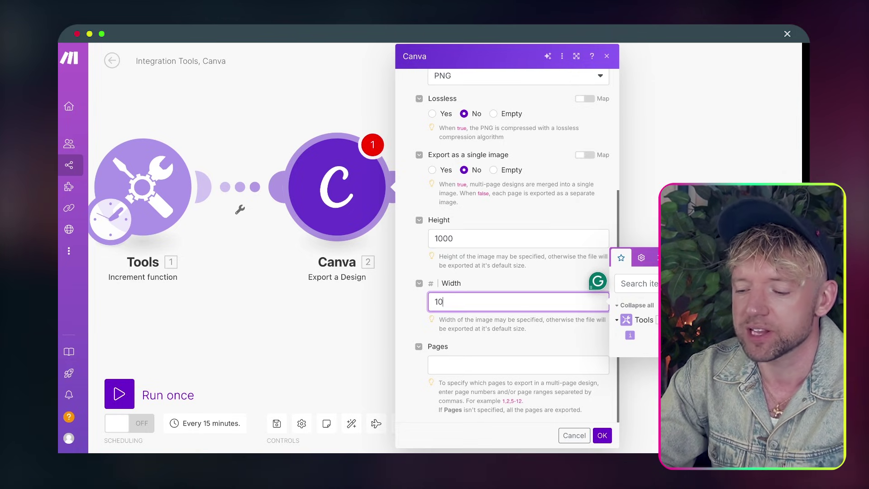
text(00)
click(526, 267)
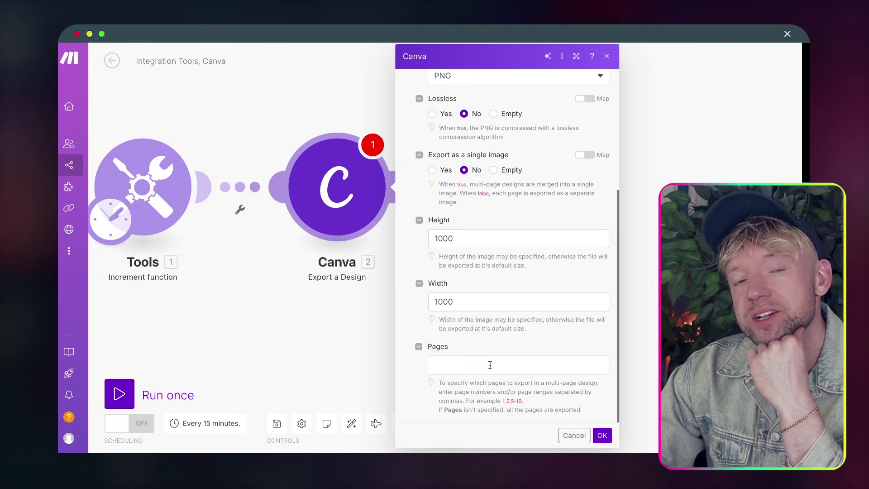
Map Pages to the Tools counter i and save the Canva export settings
drag(725, 306, 555, 306)
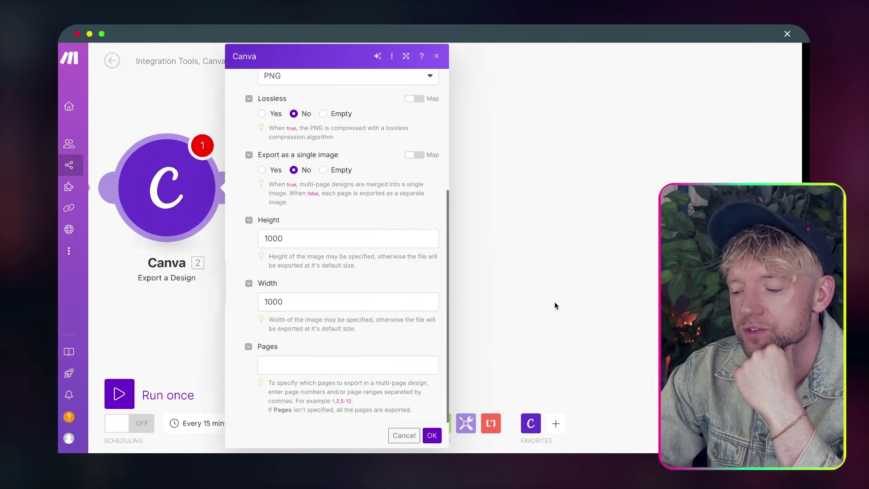
click(356, 365)
click(459, 399)
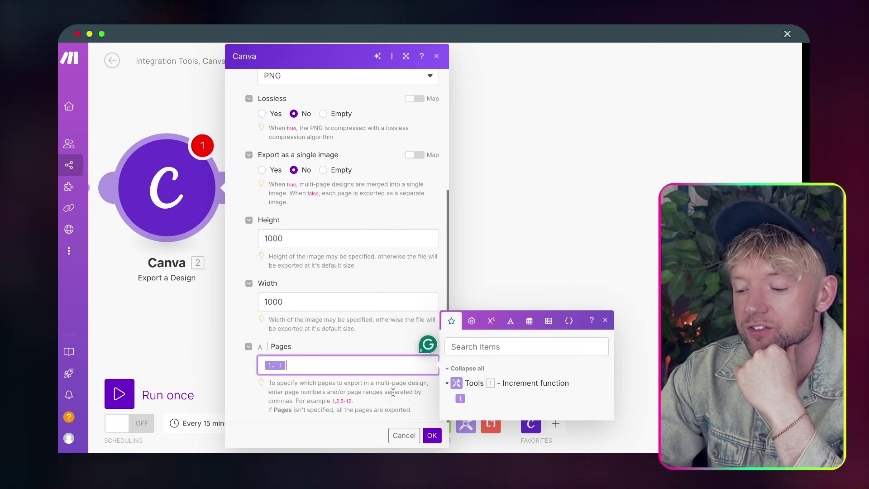
drag(183, 323, 375, 319)
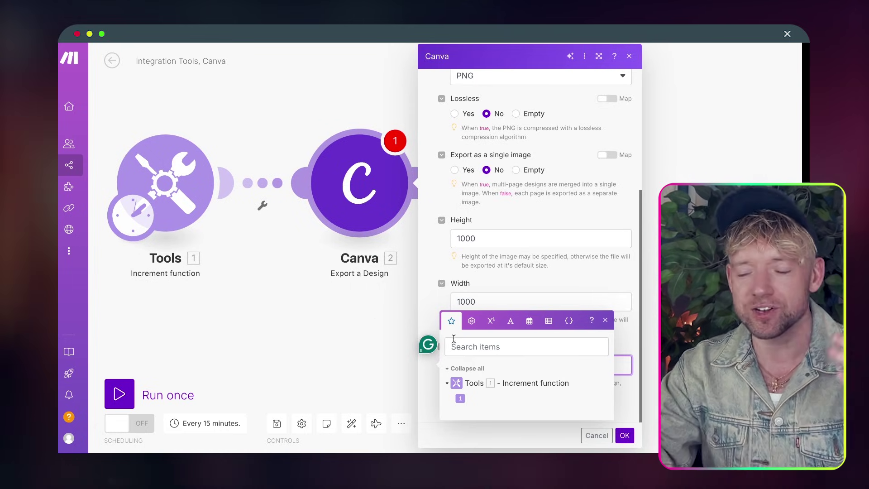
click(522, 422)
click(625, 435)
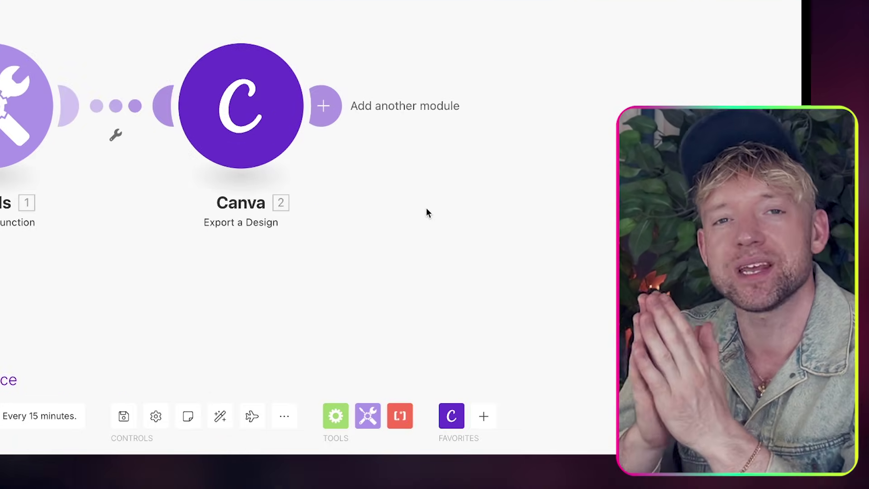
Add a Dropbox Upload a File step after Canva targeting the /Magoo3/ folder
click(457, 107)
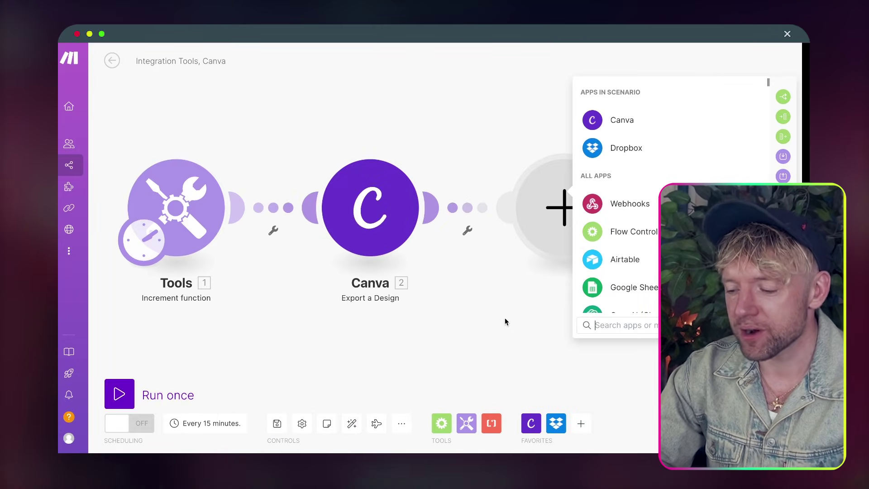
click(642, 154)
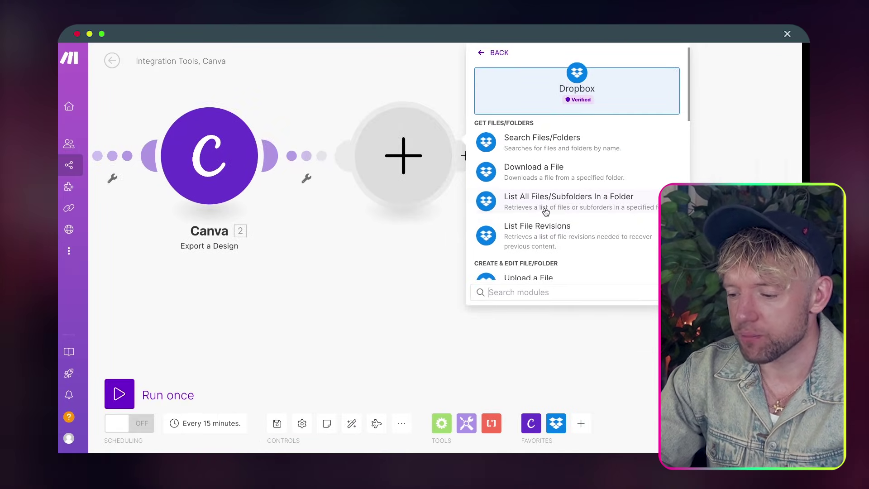
text(upload)
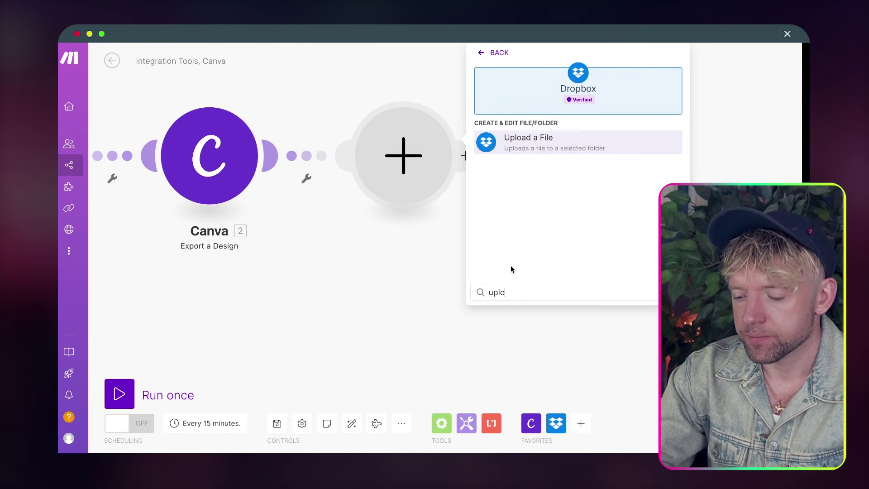
click(541, 141)
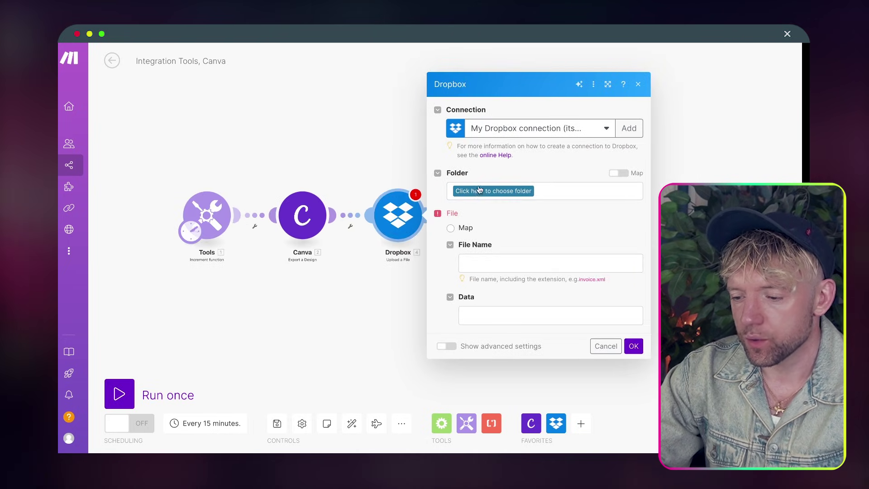
click(494, 191)
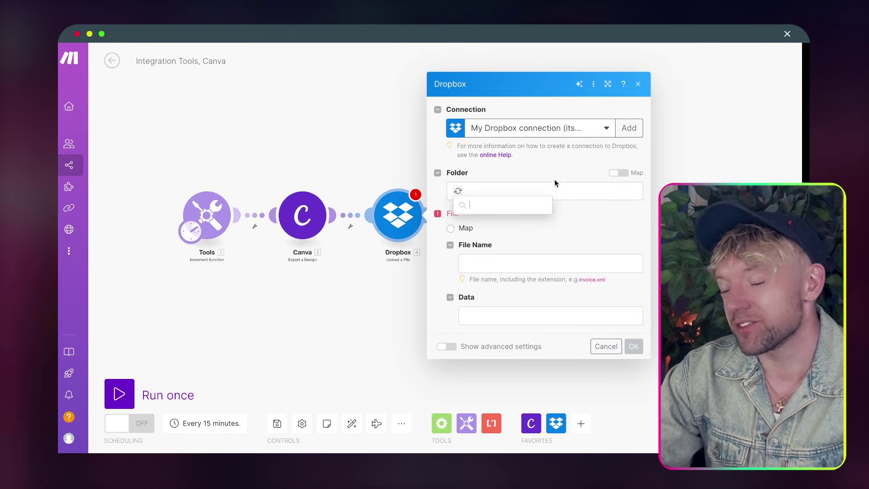
click(514, 256)
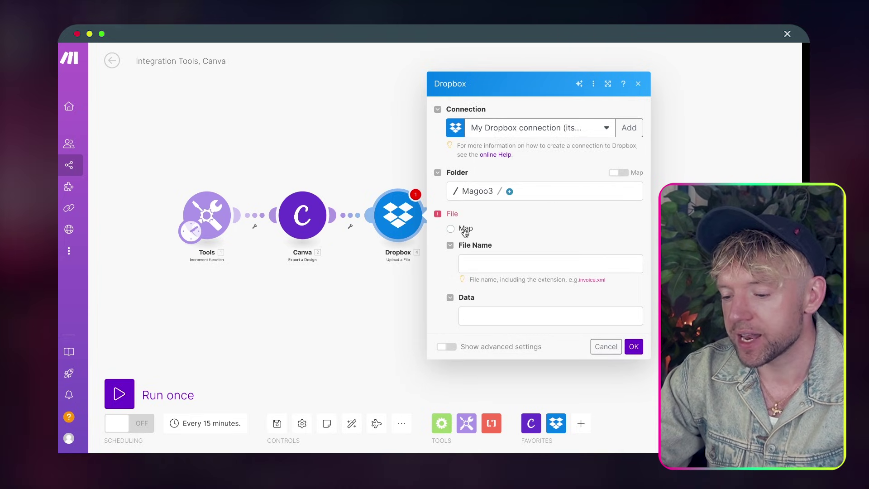
Name the file by counter i, use Canva's exported Data as contents, and save
click(470, 263)
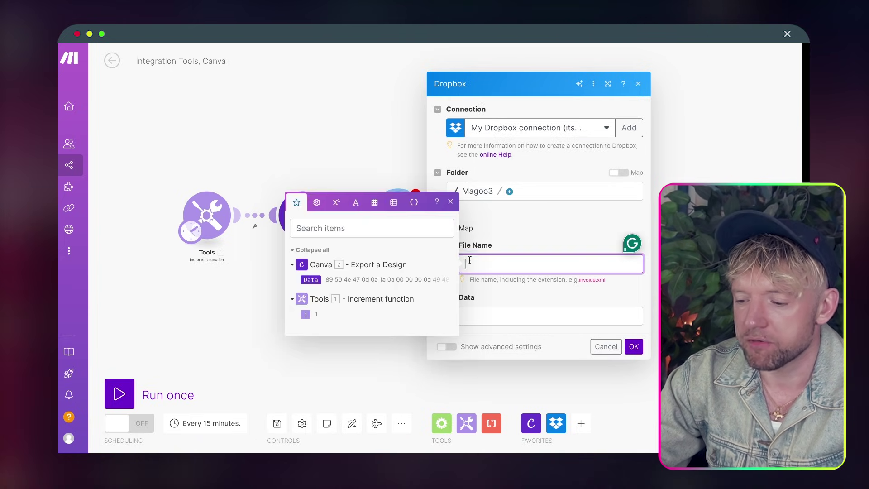
click(306, 315)
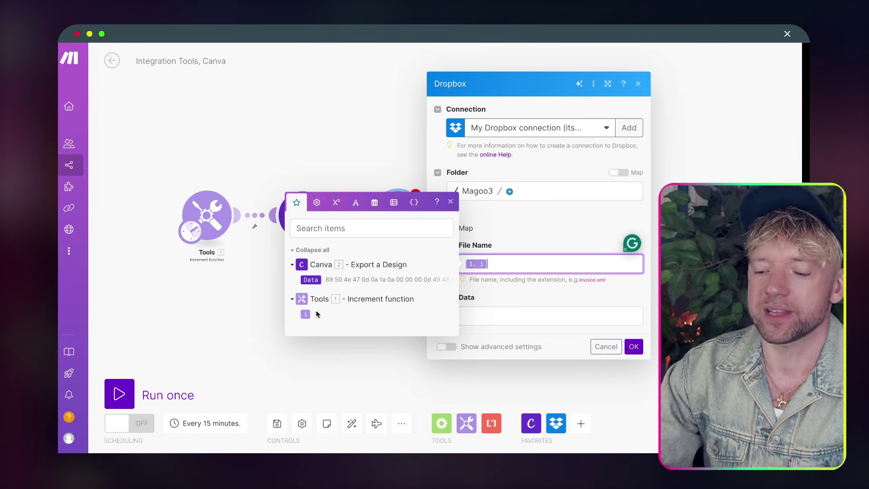
click(553, 221)
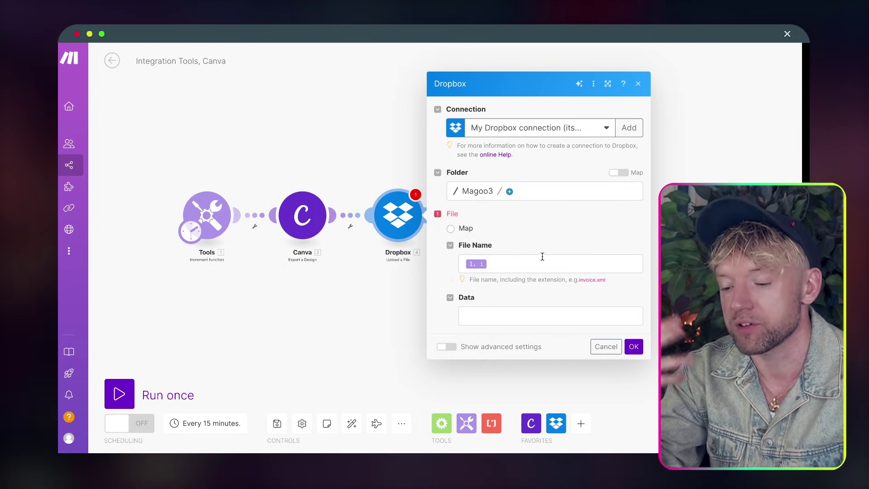
click(510, 315)
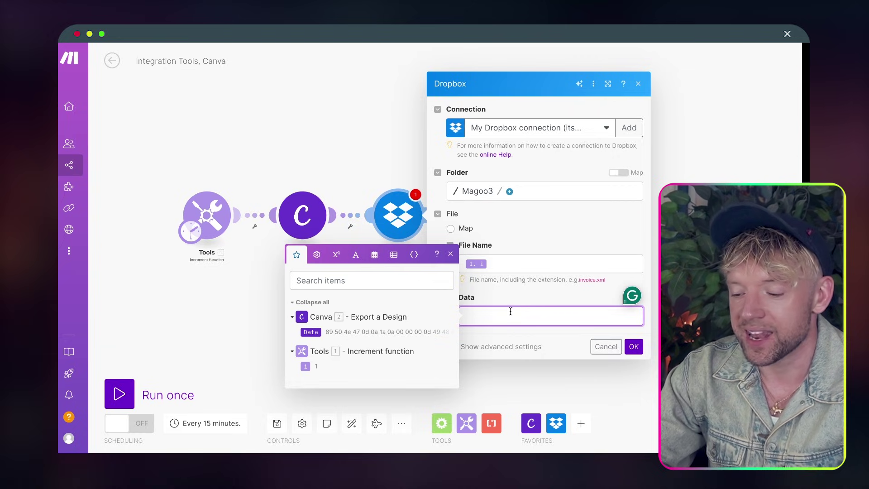
click(314, 335)
click(549, 227)
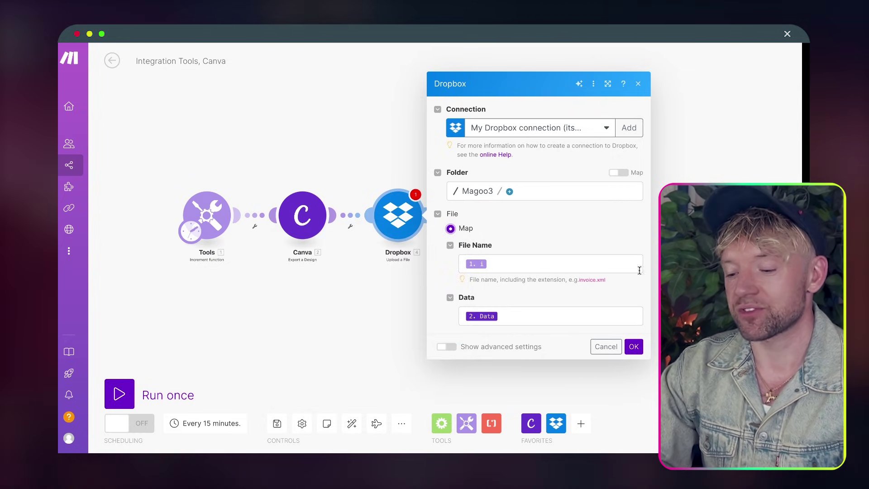
click(634, 347)
drag(521, 282, 452, 281)
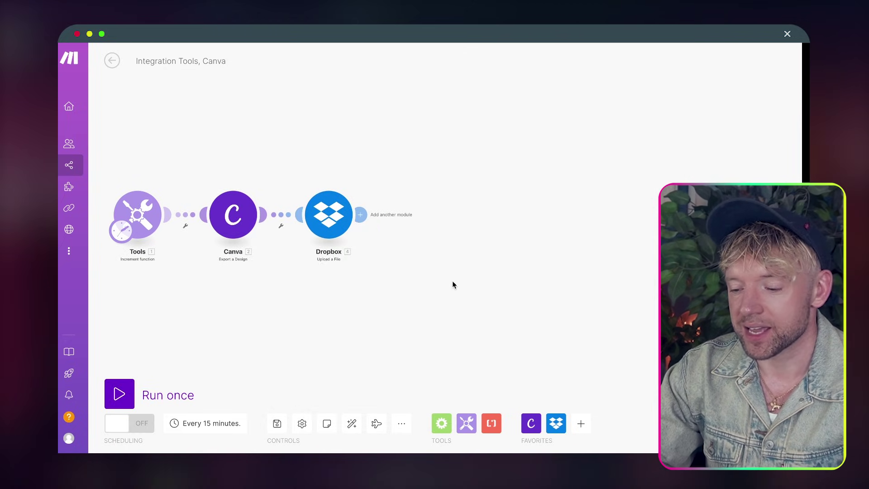
Add a Dropbox Make an API Call step after the upload module
click(361, 213)
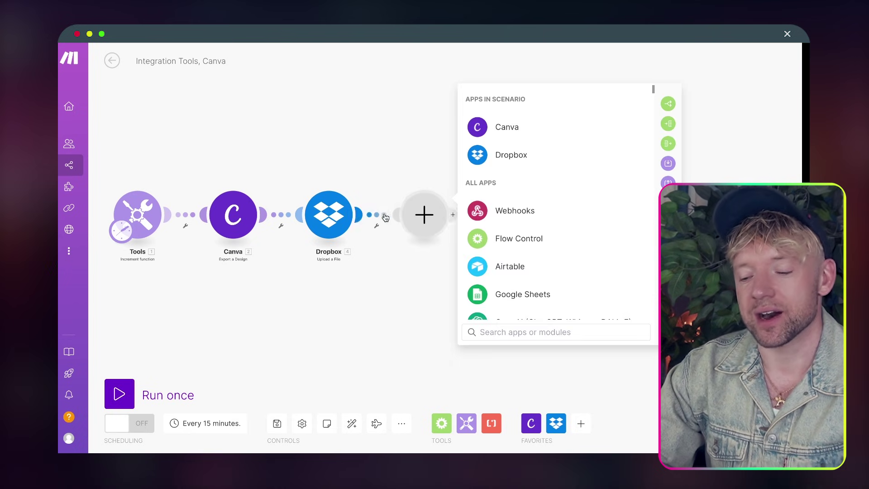
text(drop)
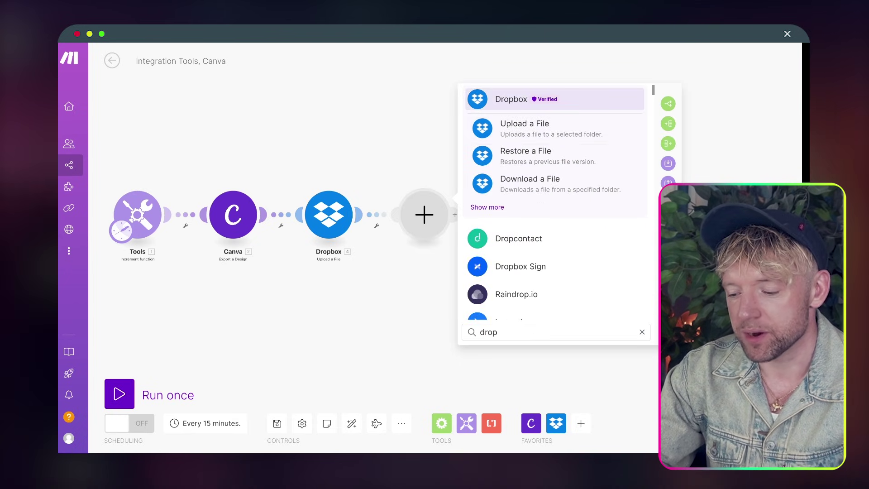
click(487, 206)
scroll(556, 237, down, 6)
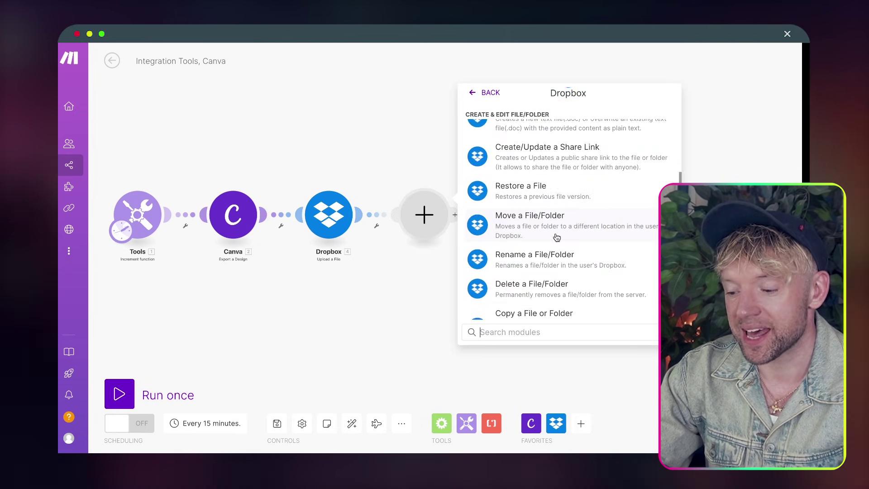
text(make)
click(540, 182)
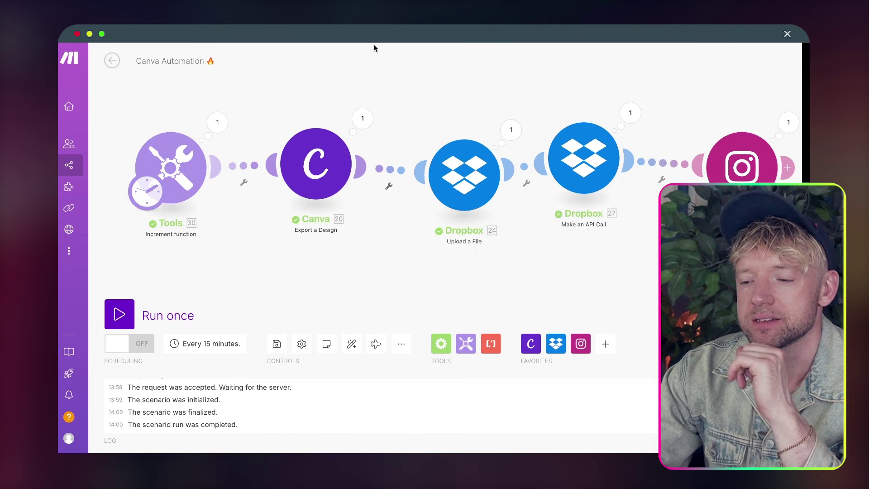
Set the request URL to /2/files/get_temporary_link
scroll(227, 72, right, 5)
click(398, 161)
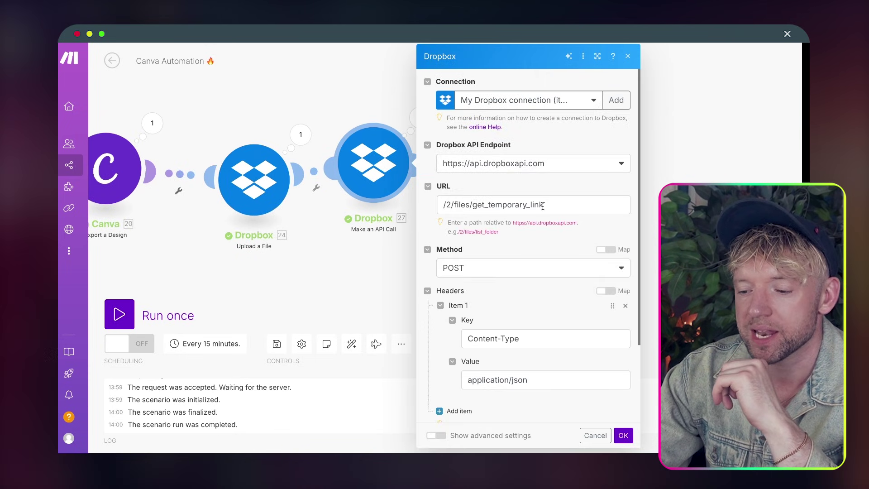
click(544, 205)
triple_click(543, 204)
key(super+c)
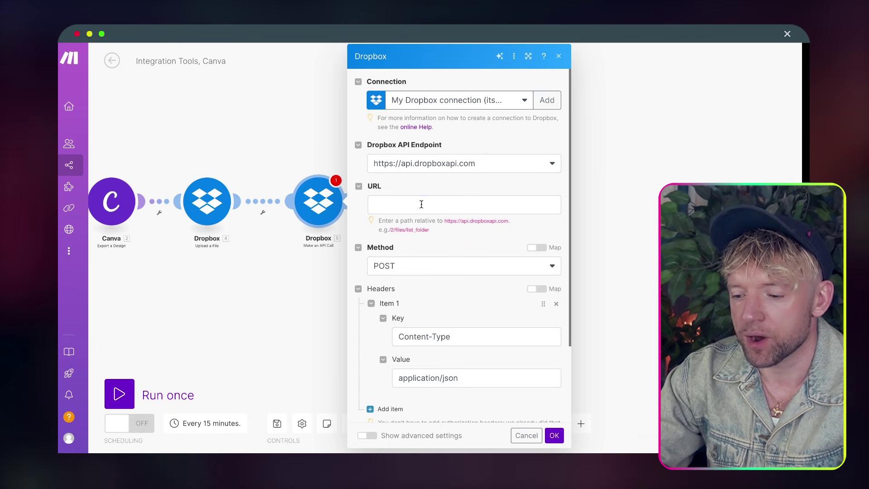
click(421, 204)
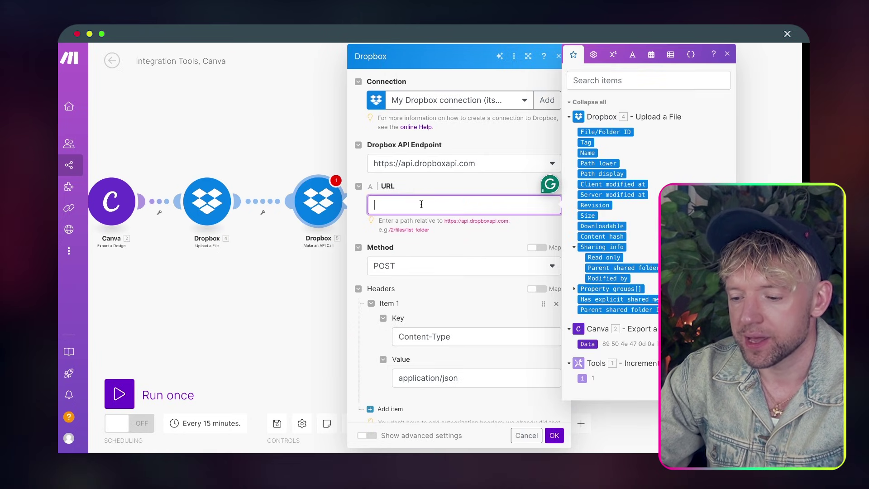
key(super+v)
Set the JSON body to {"path": uploaded file's Path lower} and save the API call
scroll(453, 265, down, 3)
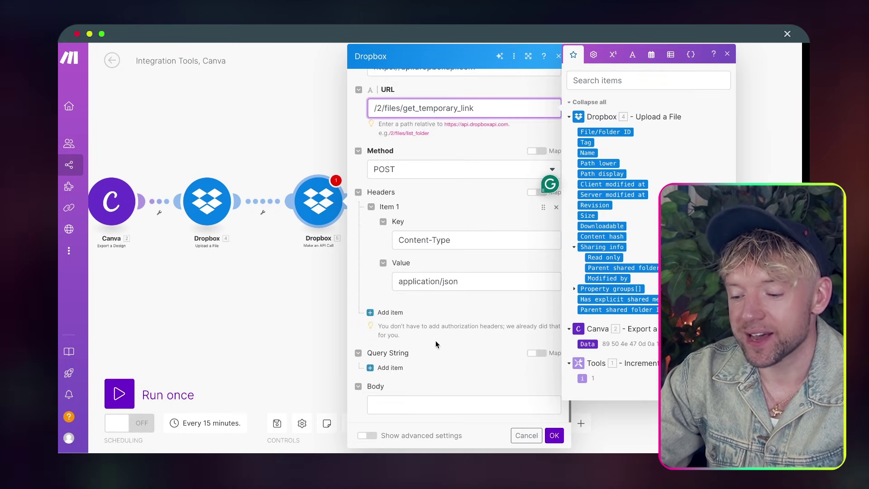
click(476, 311)
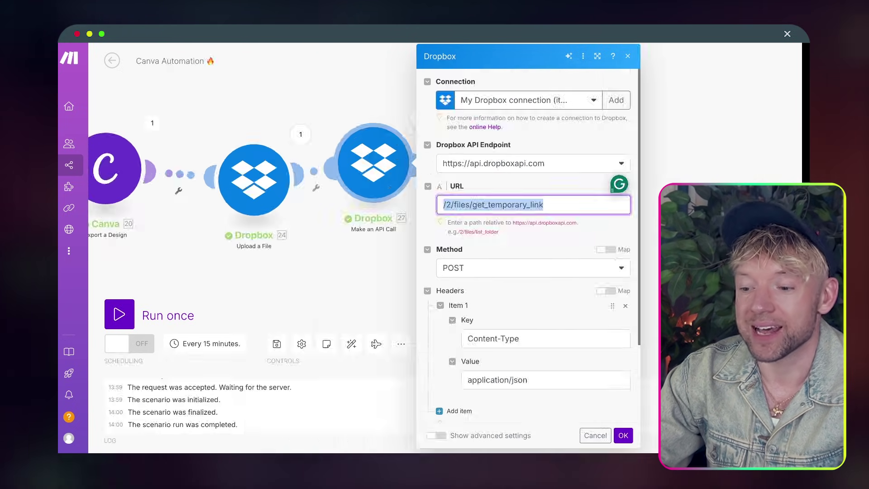
scroll(505, 294, down, 3)
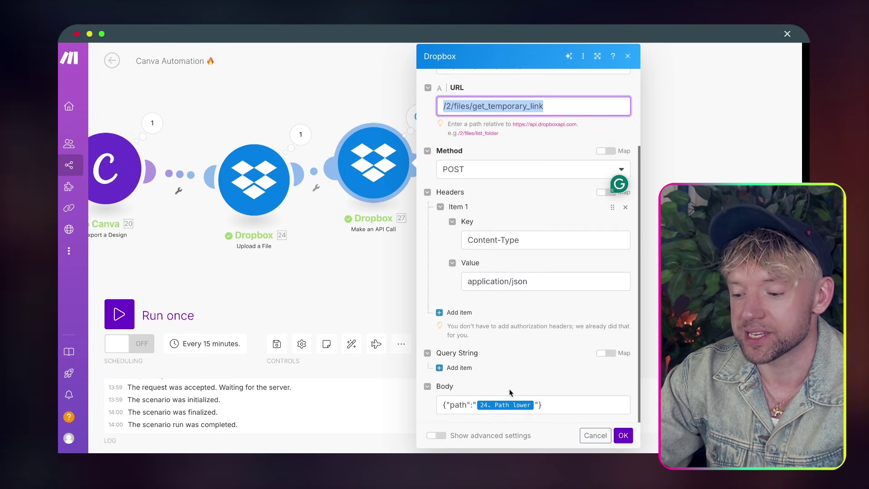
click(570, 409)
triple_click(471, 409)
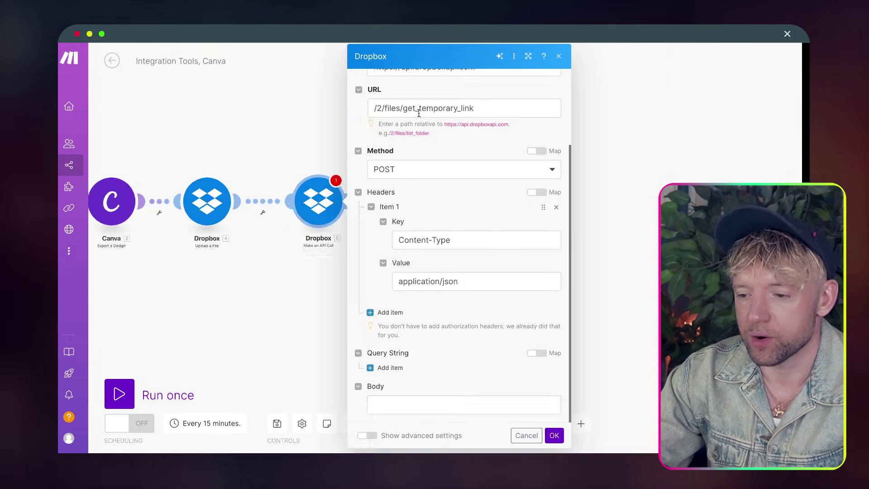
click(459, 407)
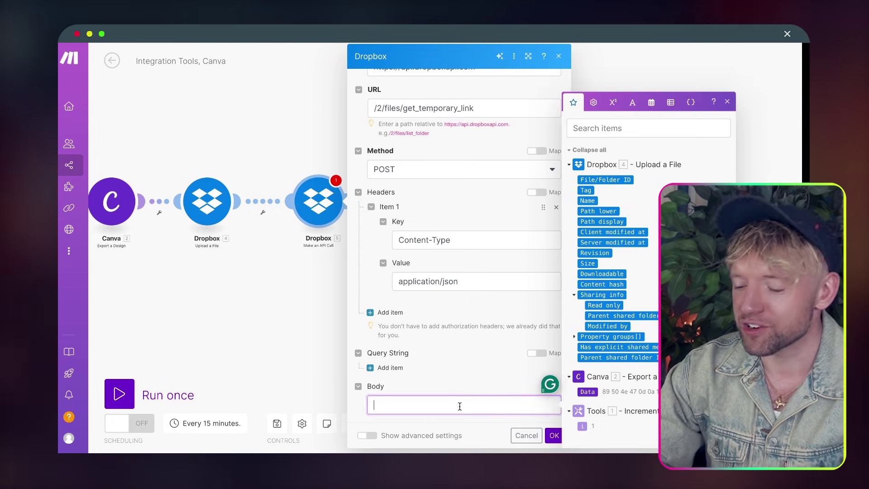
text({"path":"24.path_lower"})
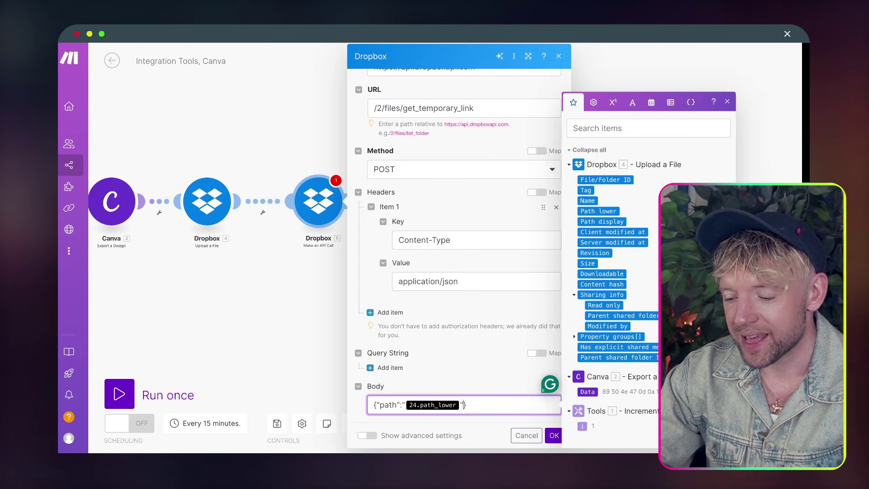
key(BackSpace)
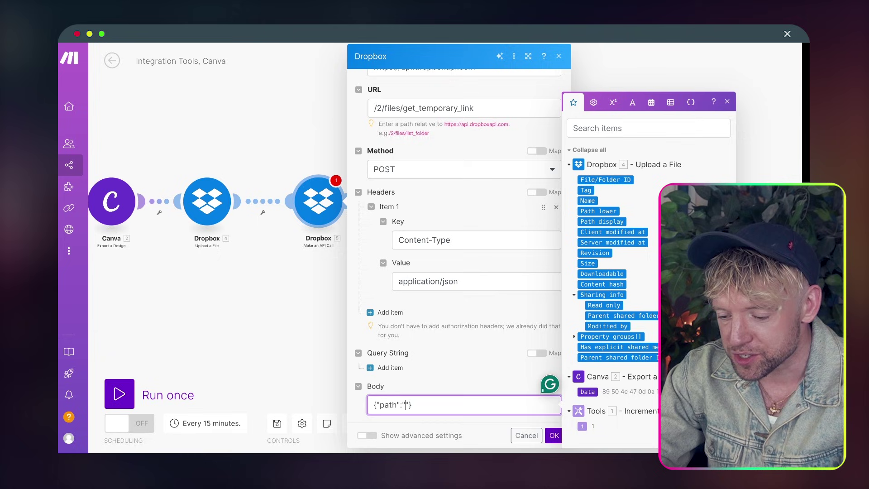
scroll(624, 260, right, 5)
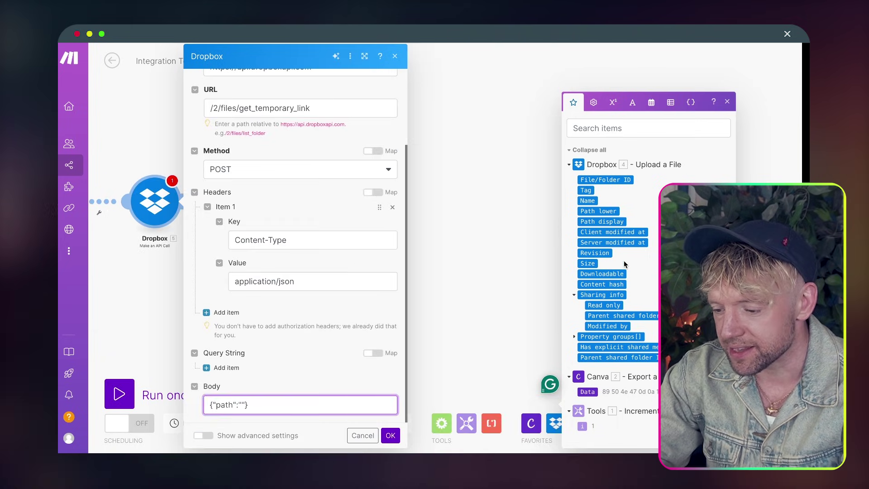
click(332, 385)
click(245, 407)
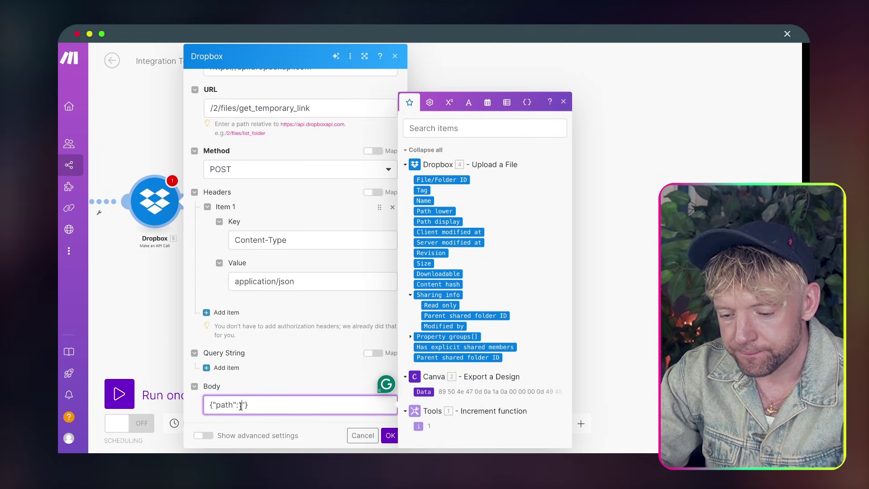
click(441, 210)
click(389, 435)
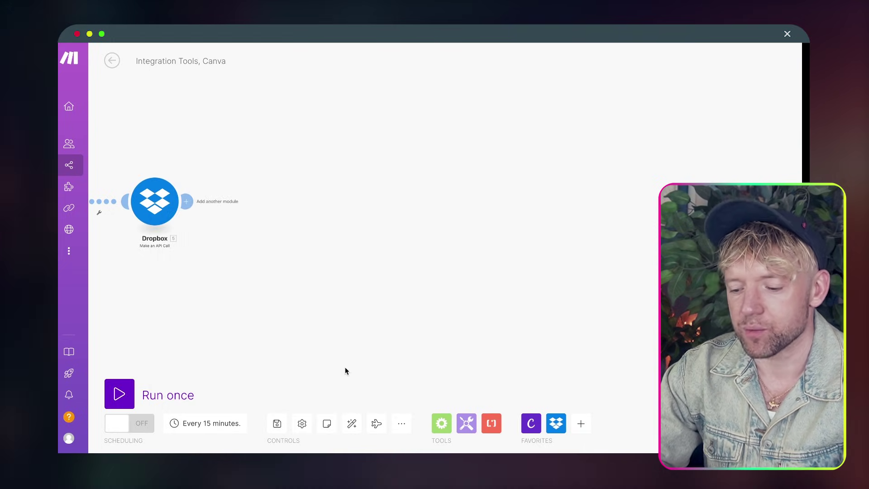
Add an Instagram for Business Create a Photo Post module after the API call
click(533, 170)
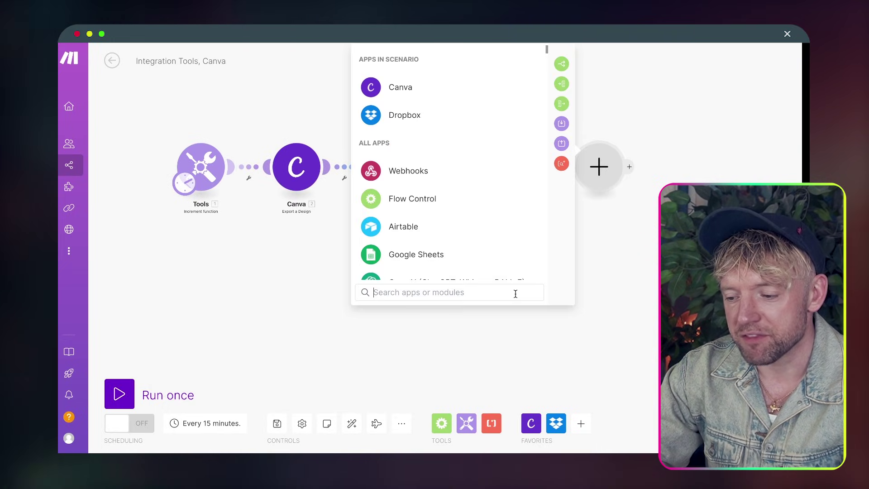
text(instagra)
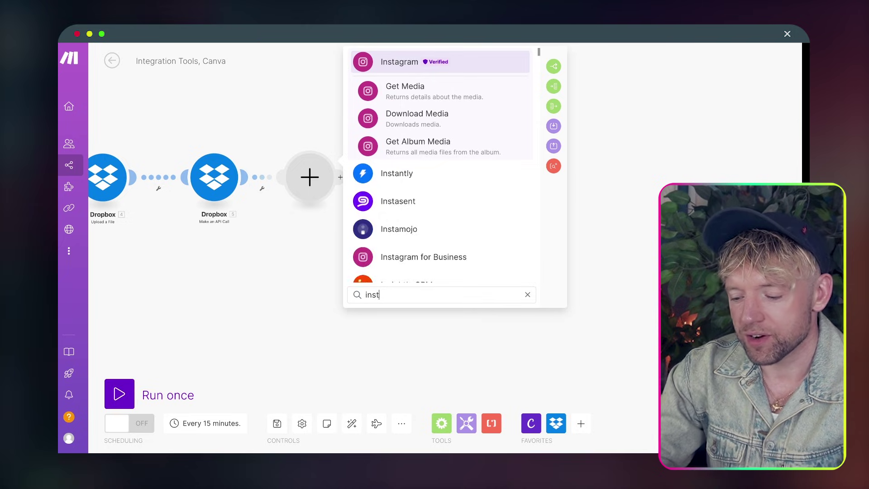
click(434, 175)
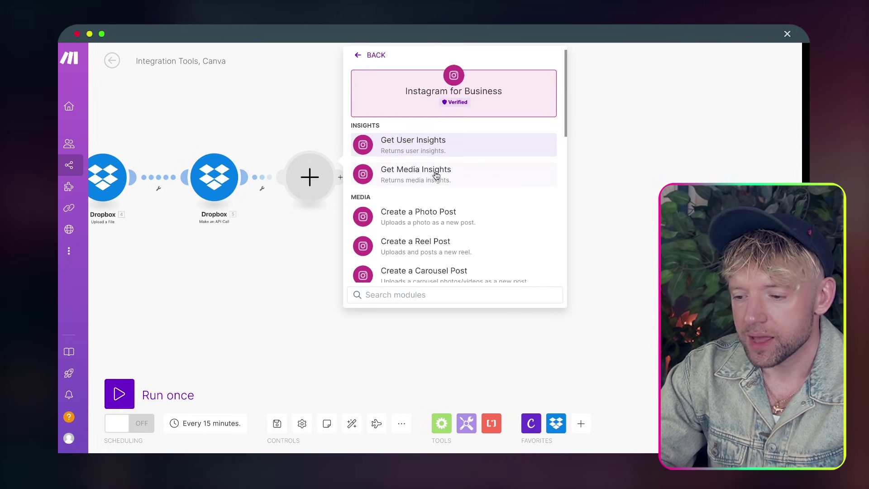
scroll(462, 203, down, 1)
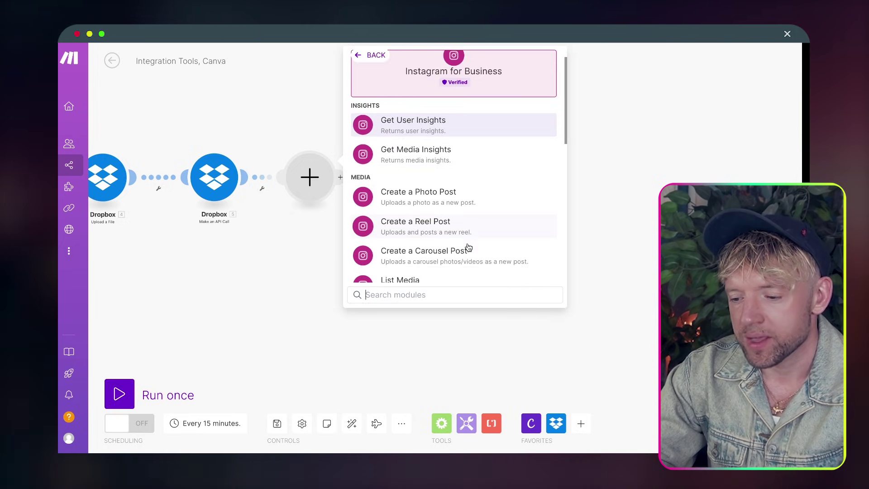
click(477, 201)
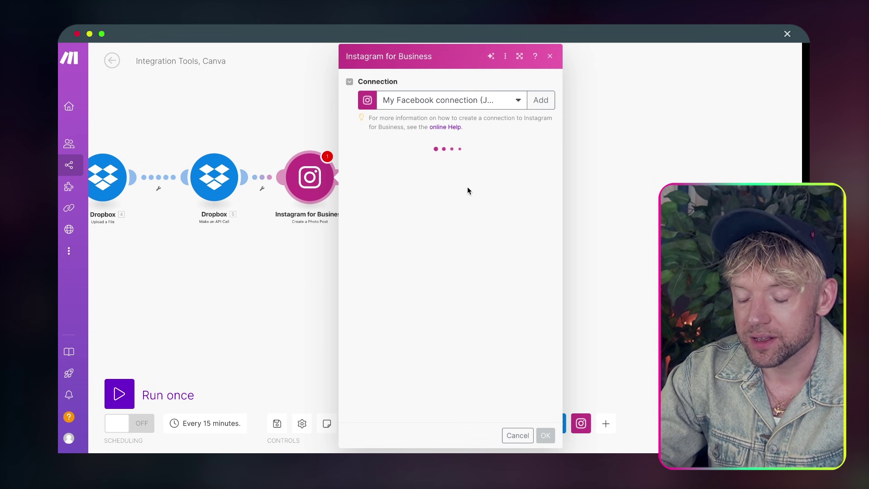
Close the photo-post settings and unlink Instagram from the Dropbox API call
scroll(453, 209, down, 2)
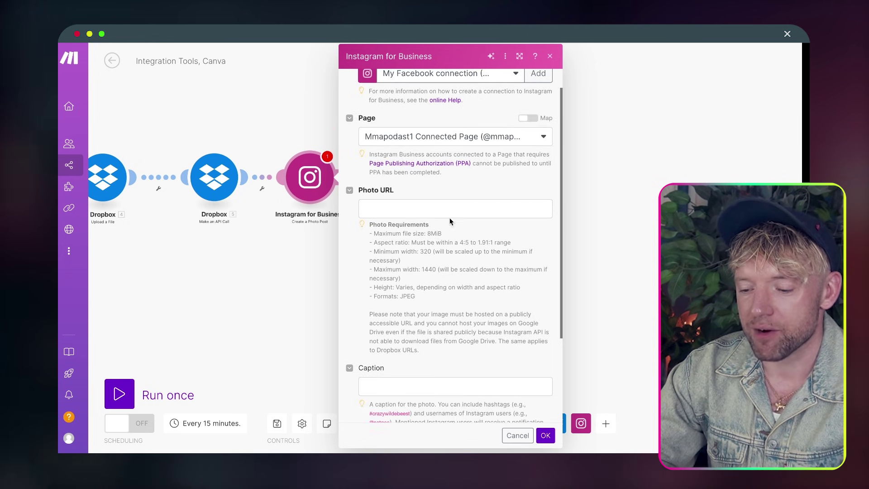
click(450, 208)
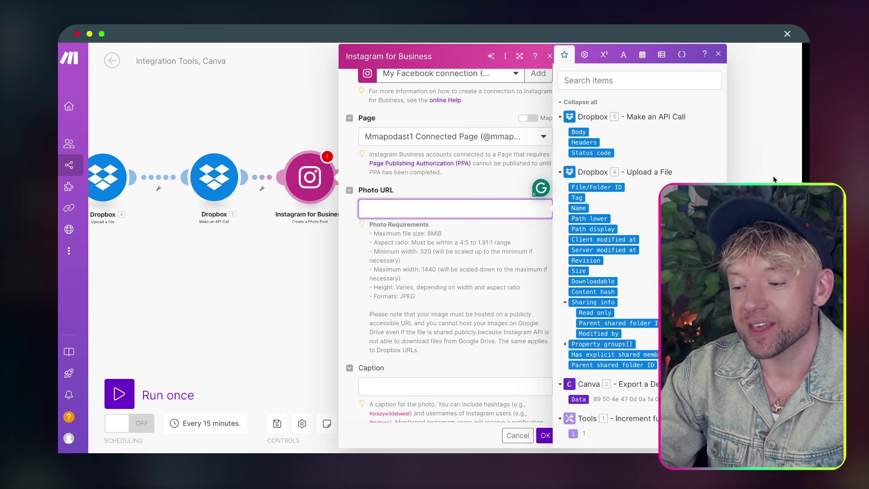
click(276, 277)
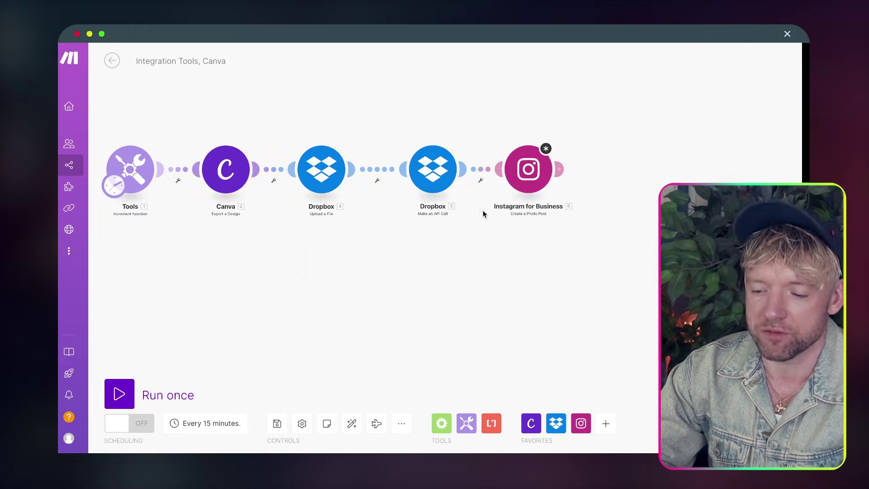
right_click(476, 170)
click(498, 196)
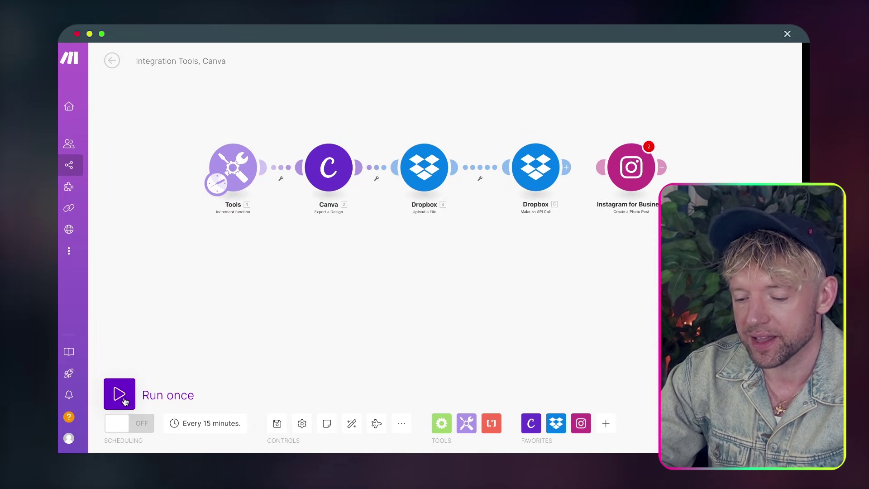
Run the scenario once as a test and inspect the Tools module output
drag(520, 182, 499, 176)
right_click(500, 175)
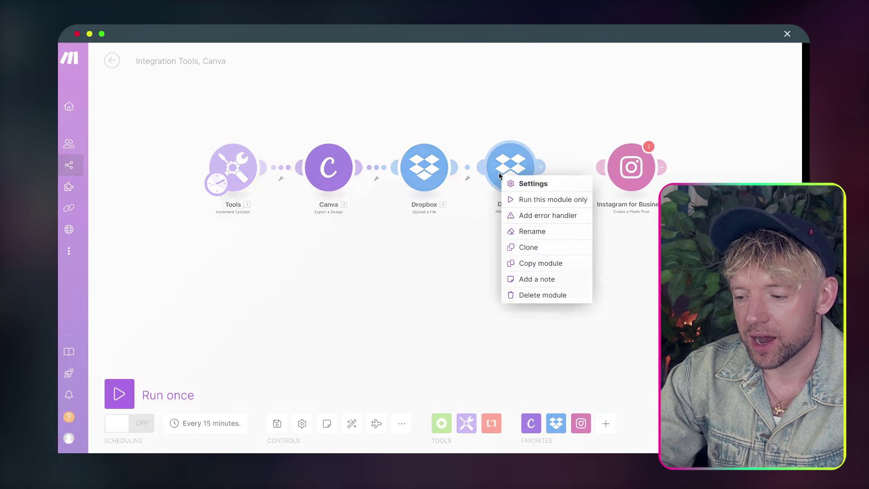
click(433, 165)
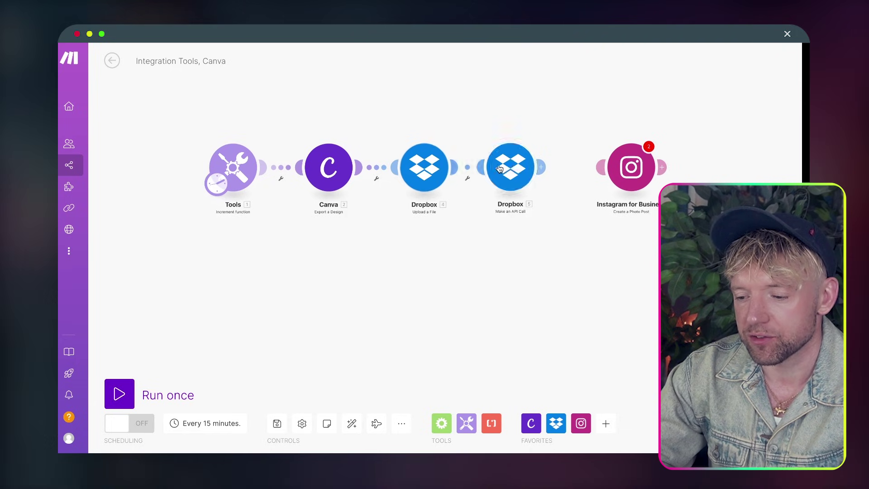
click(116, 401)
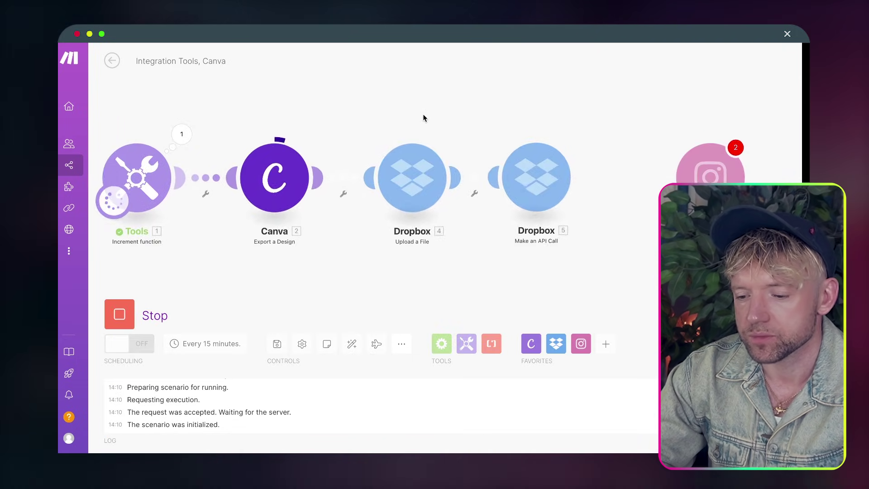
scroll(423, 117, down, 3)
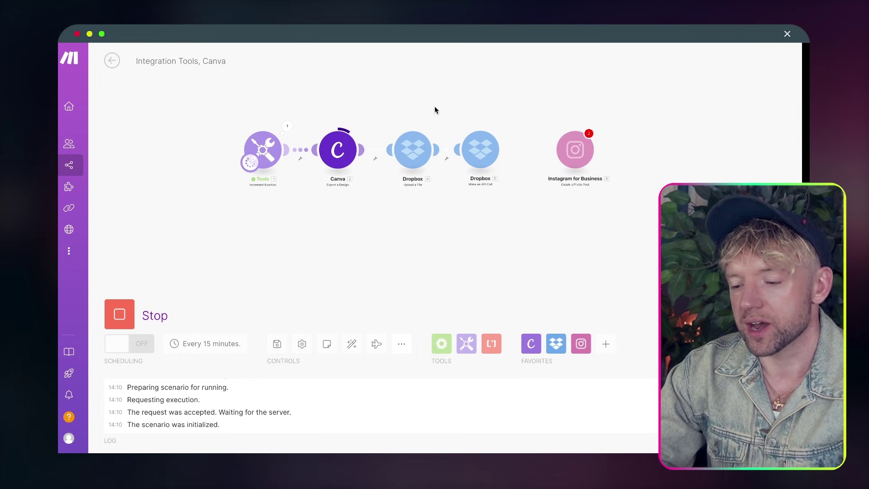
click(287, 126)
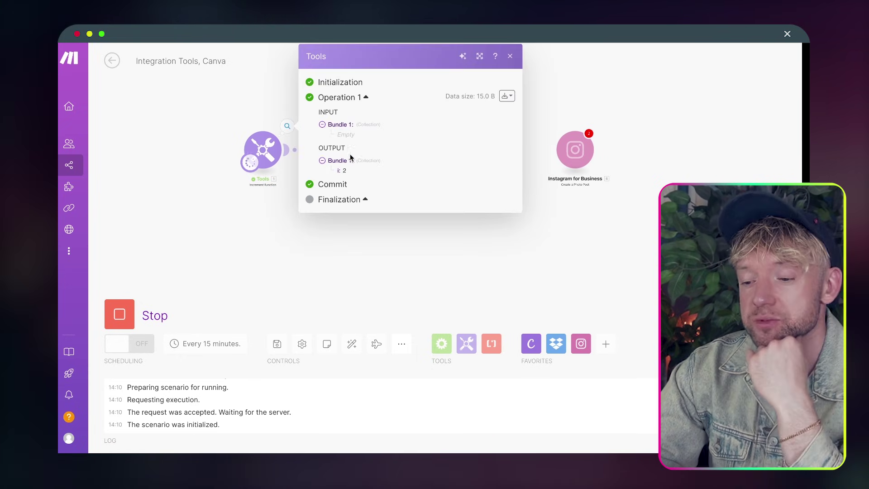
click(232, 93)
Append .png to the upload file name, rerun the test, and relink Instagram
click(413, 149)
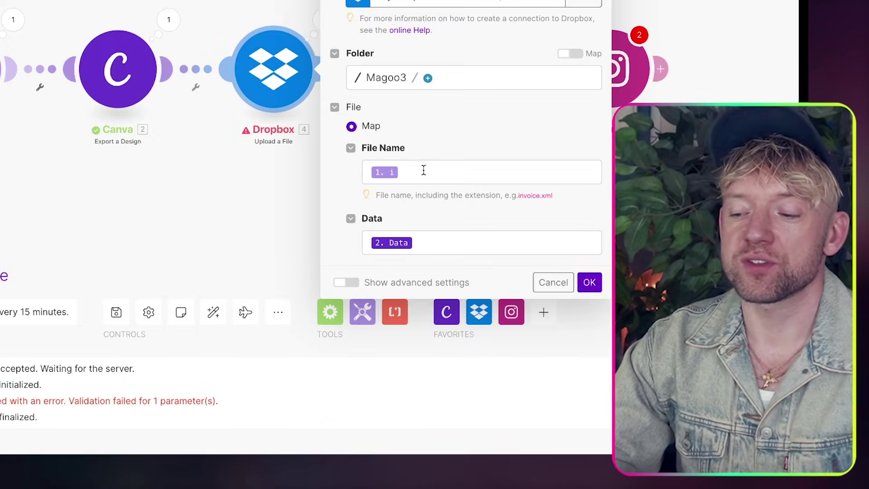
click(424, 170)
text(.png)
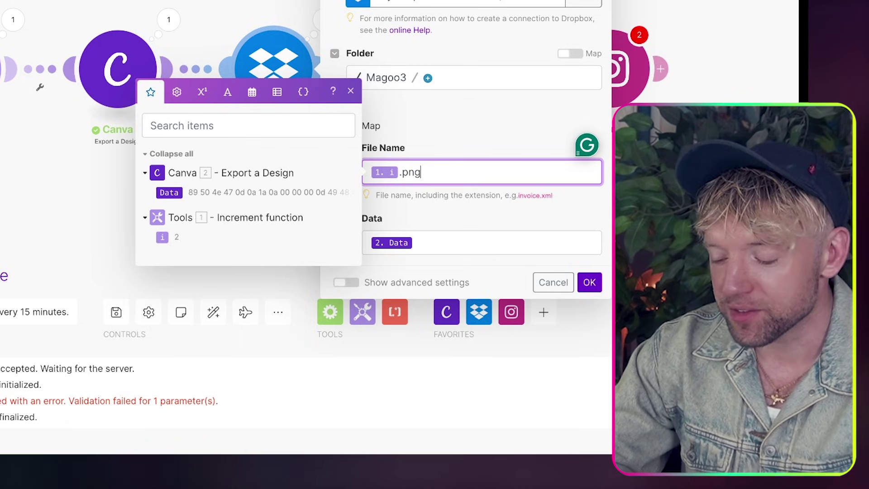
click(589, 283)
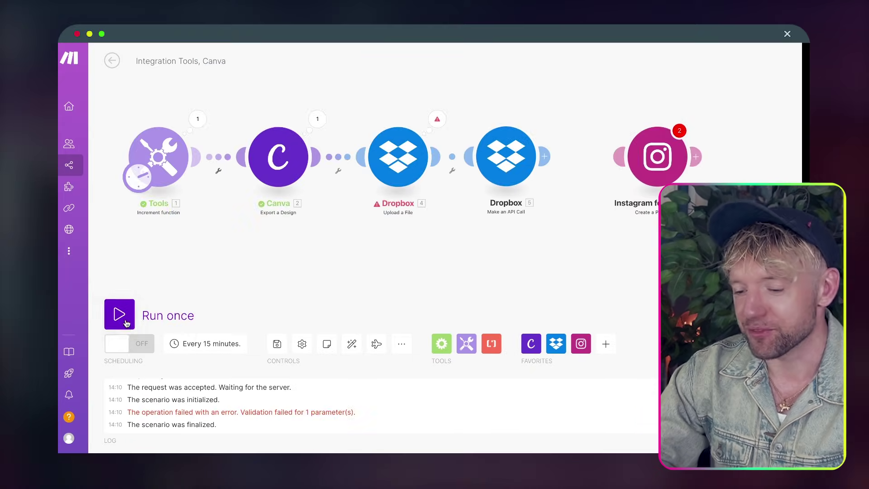
click(126, 322)
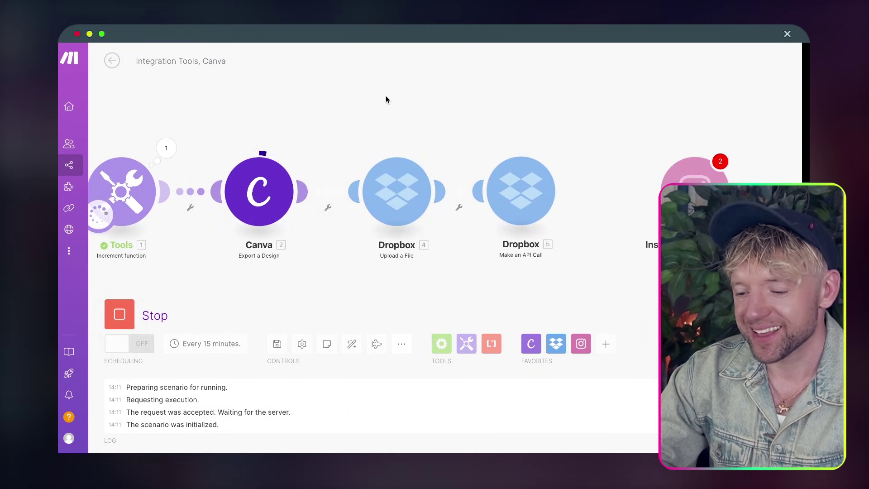
scroll(388, 96, down, 2)
scroll(387, 99, right, 2)
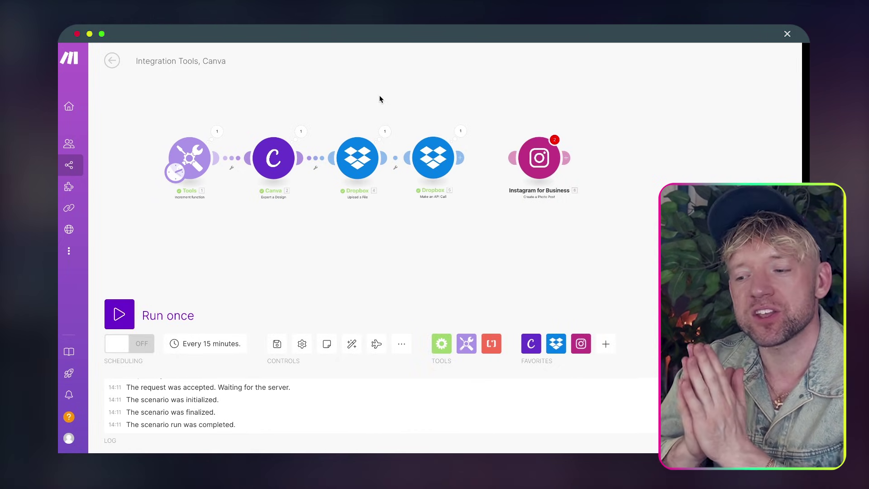
drag(466, 166, 524, 164)
Delete the old unconnected Instagram photo-post module
click(534, 159)
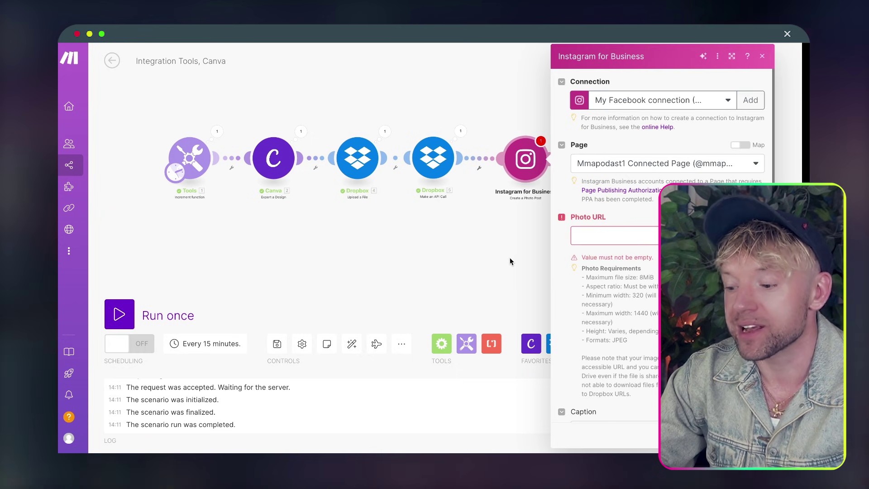
click(373, 234)
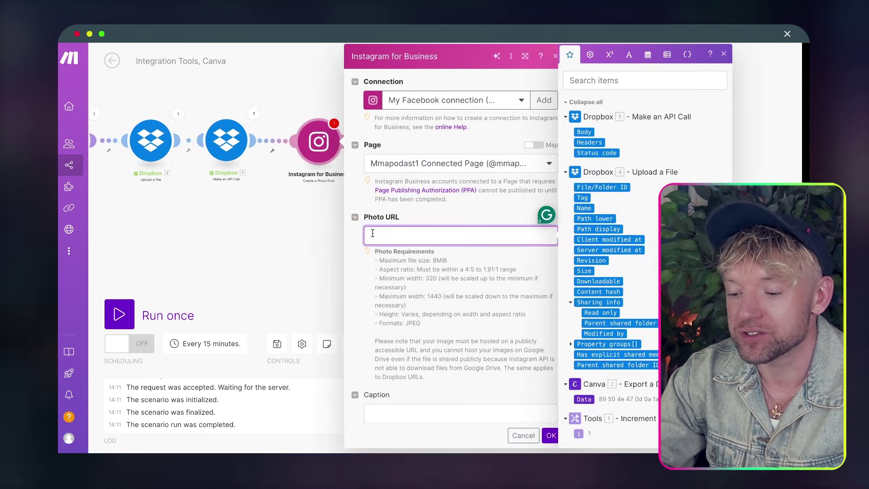
key(Escape)
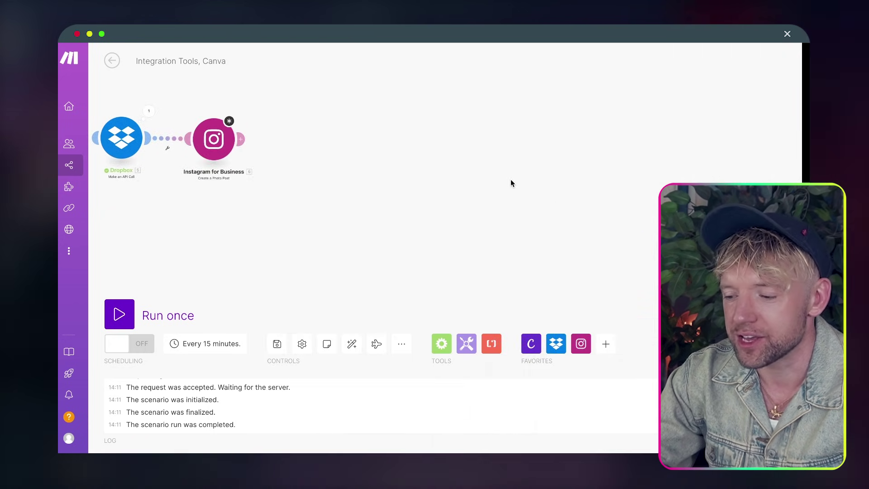
right_click(371, 126)
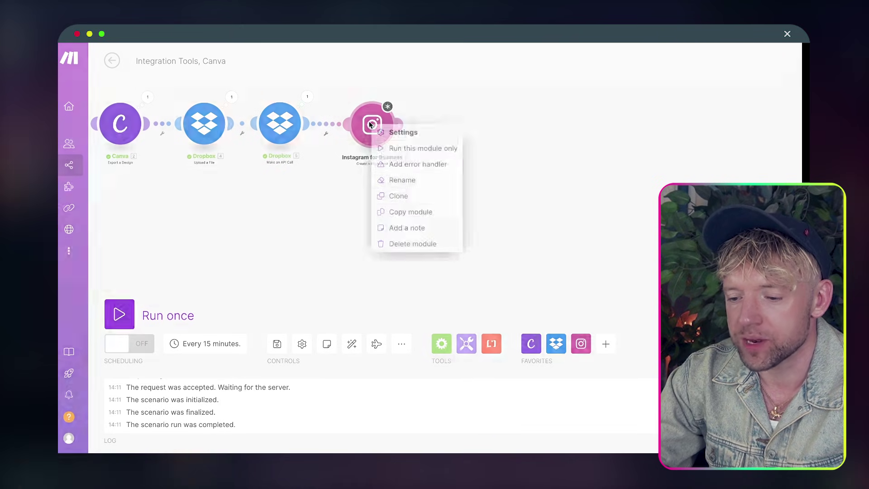
click(408, 244)
Add a new Instagram for Business Create a Photo Post after the second Dropbox module
click(581, 344)
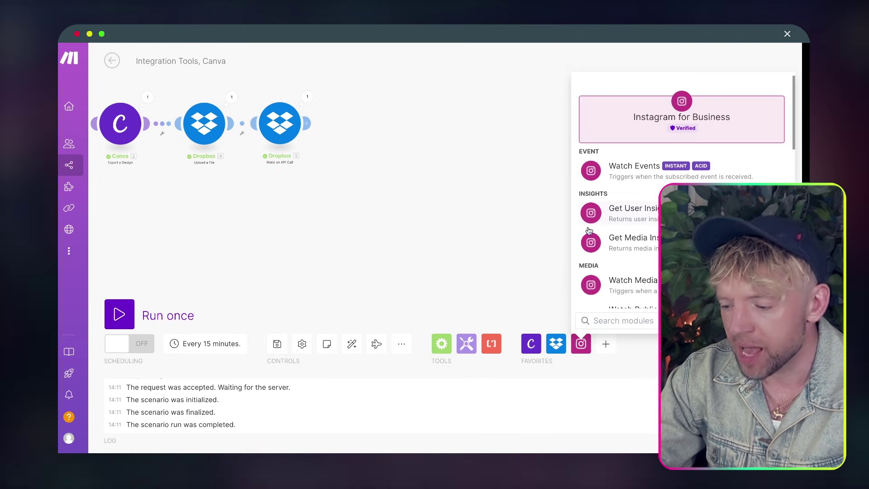
click(510, 229)
click(308, 123)
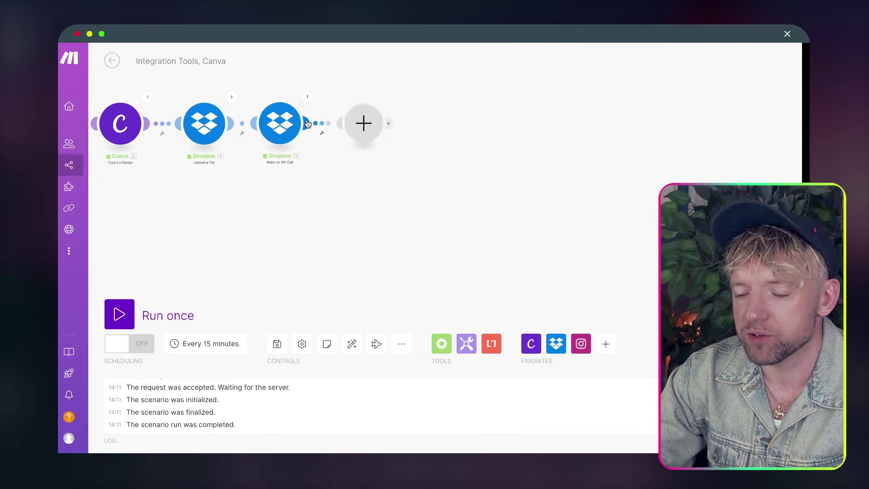
click(452, 145)
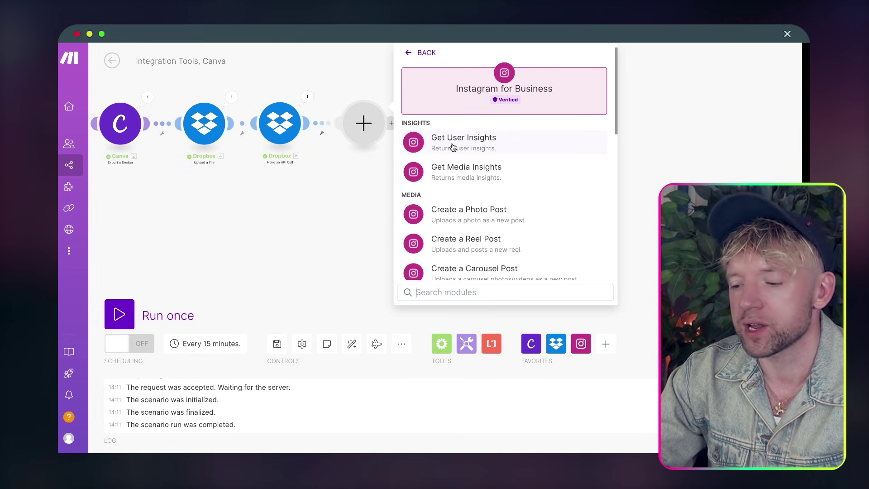
scroll(494, 227, down, 1)
click(493, 203)
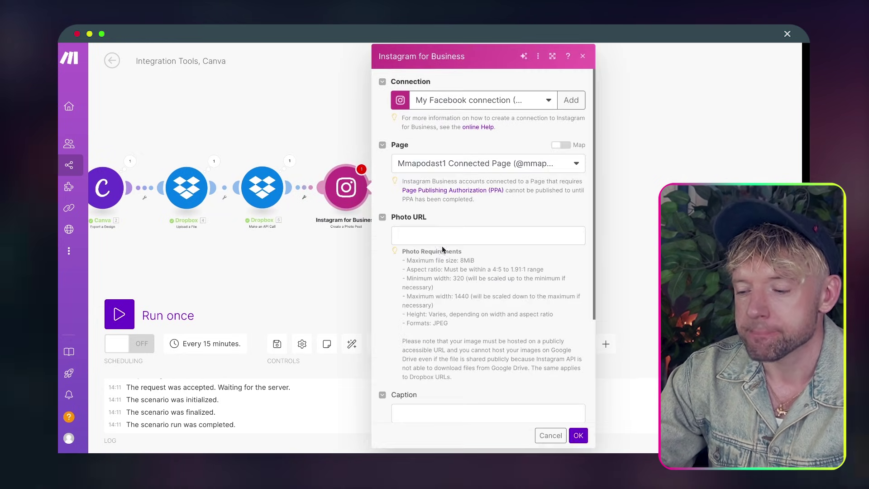
Map the Dropbox link into Photo URL, caption the post 'Abc', and save
click(452, 235)
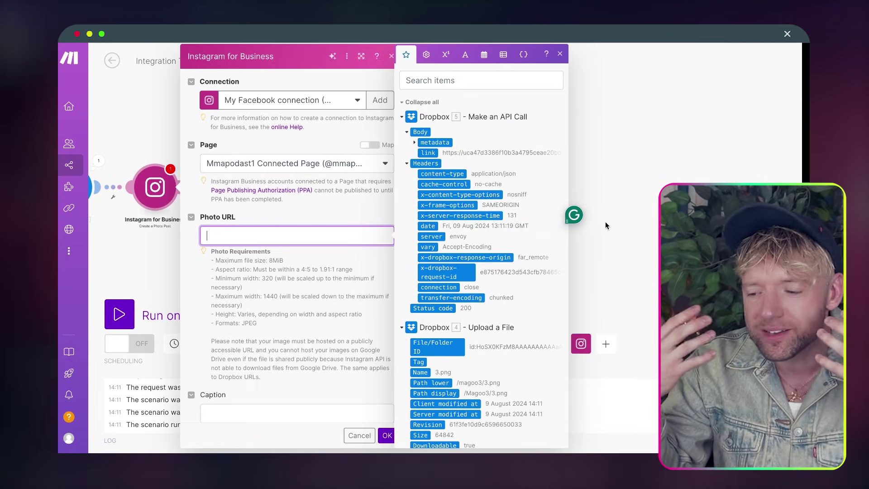
click(426, 152)
click(266, 409)
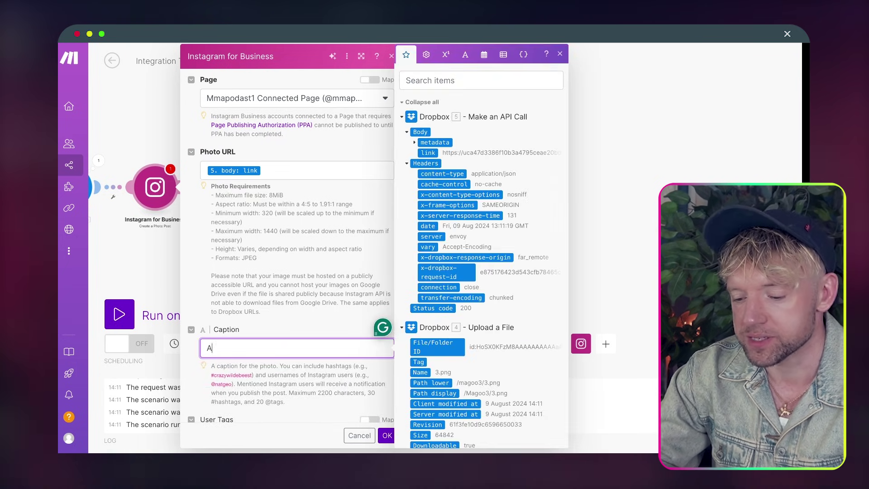
click(282, 309)
scroll(282, 308, down, 3)
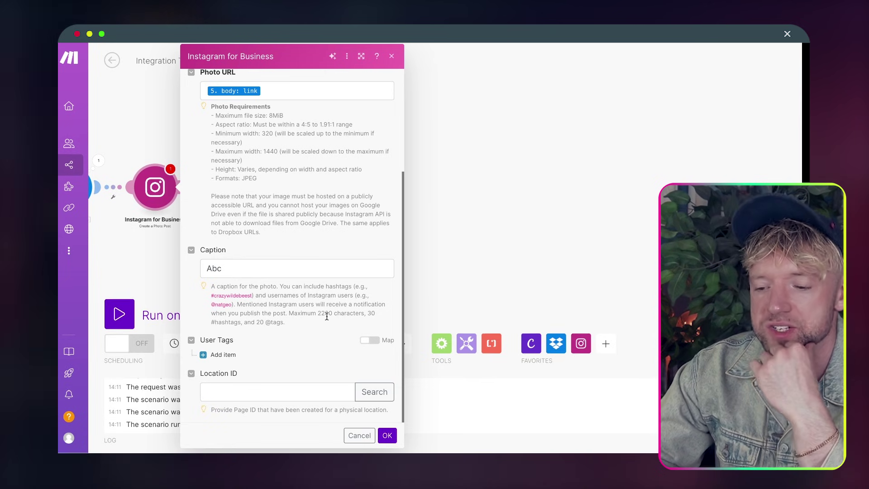
drag(173, 262, 335, 247)
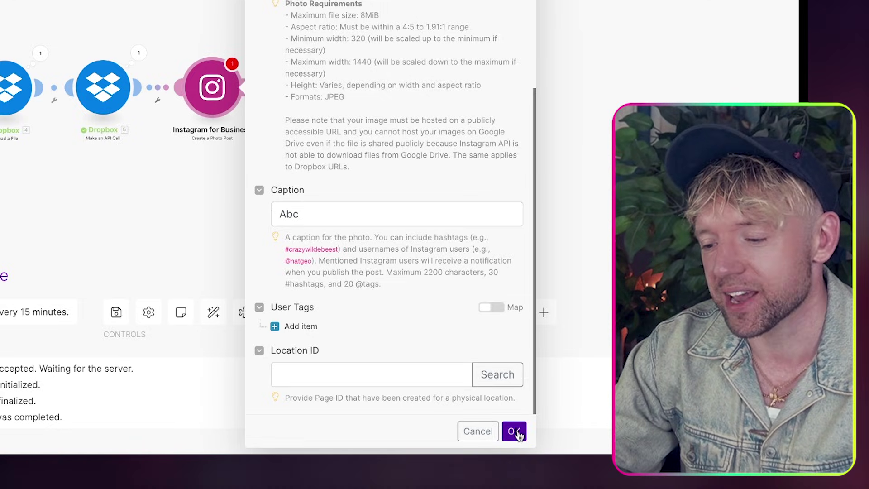
click(512, 431)
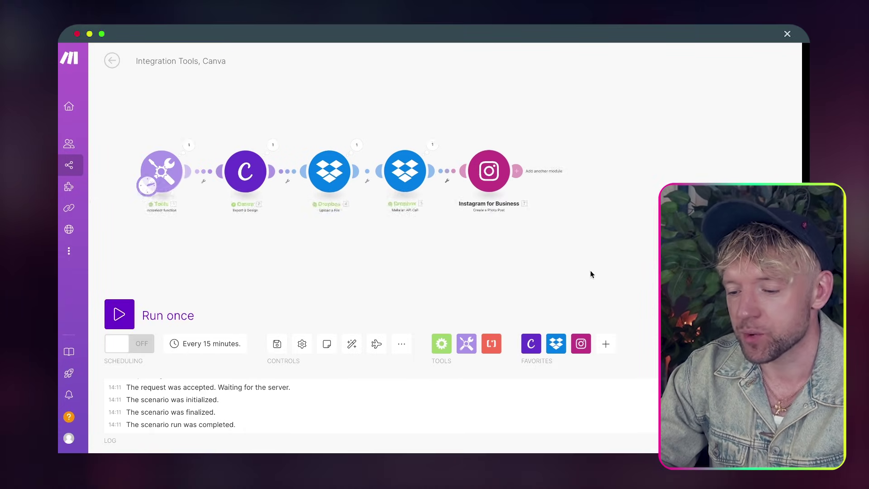
drag(590, 271, 609, 270)
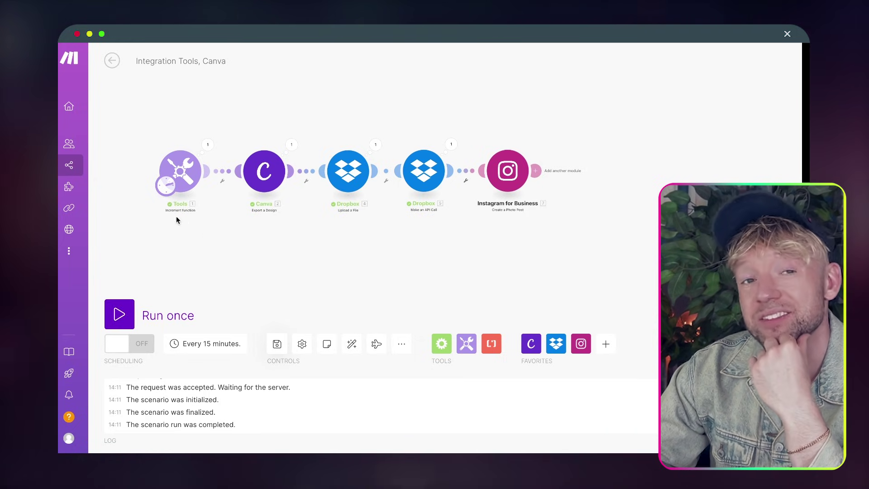
Change the run schedule from every 15 minutes to every day at 14:12
click(217, 350)
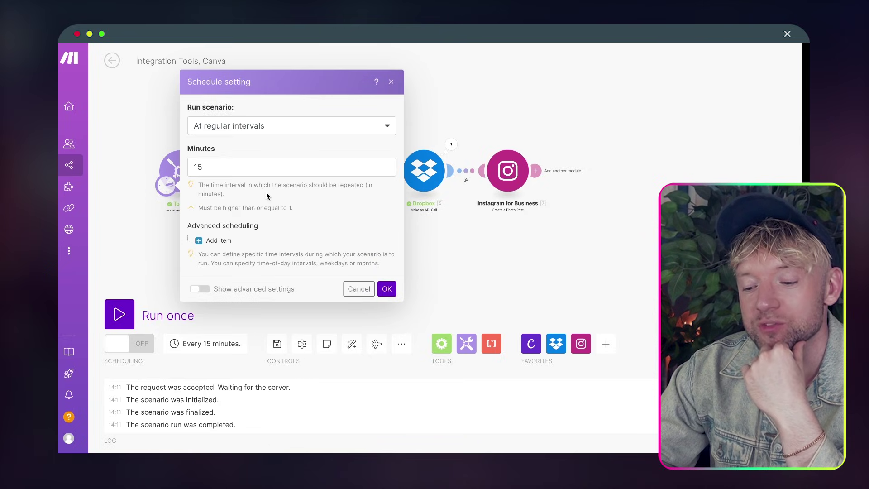
click(261, 132)
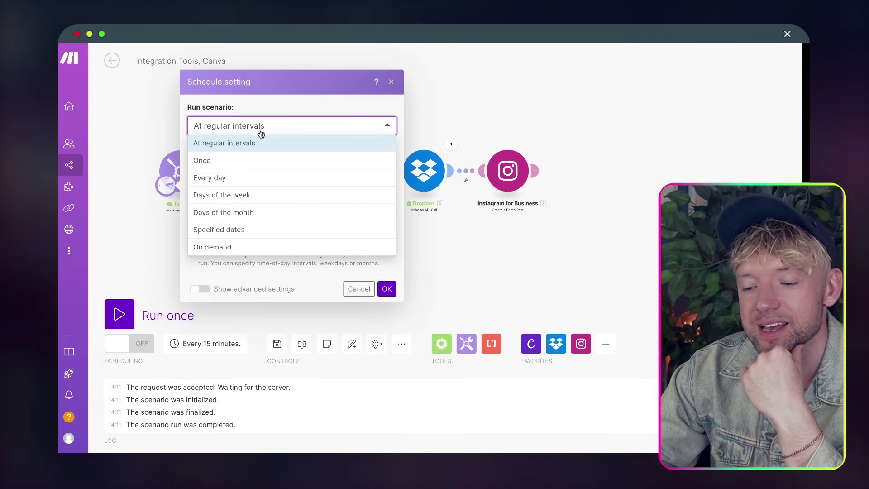
click(254, 178)
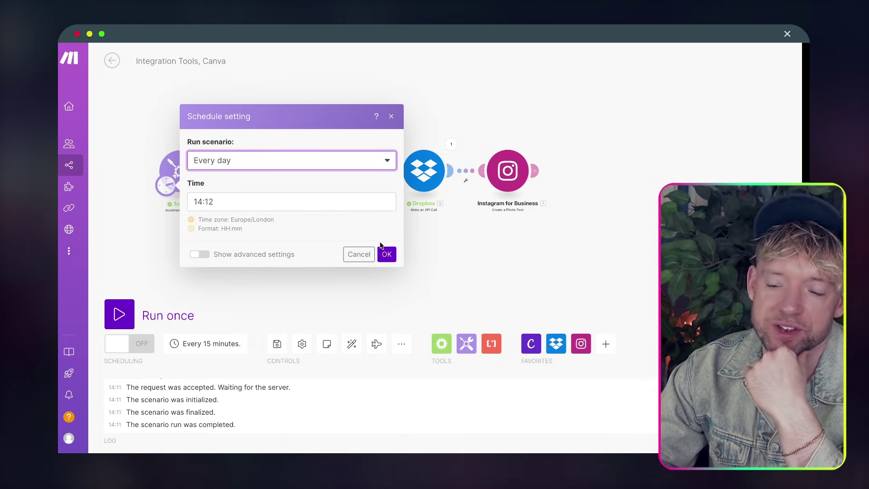
Save the Daily 14:12 schedule, run the scenario once, and check the Tools module output
click(387, 255)
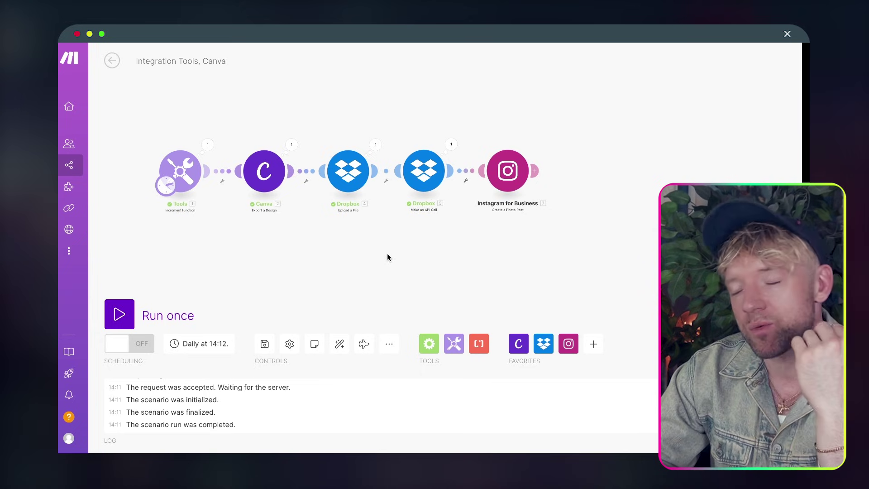
click(125, 319)
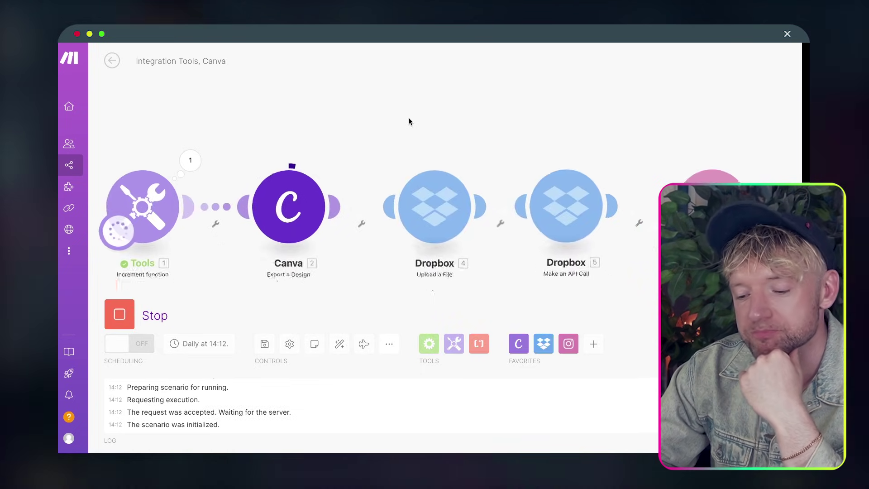
click(178, 138)
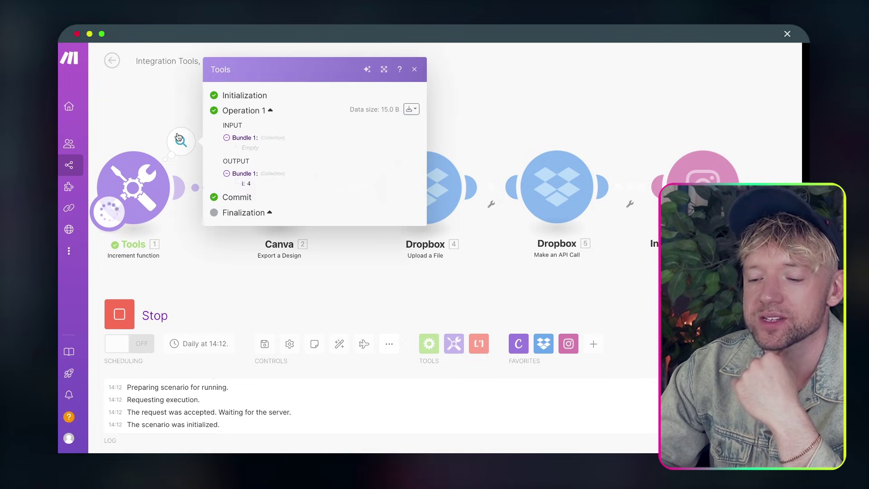
click(482, 88)
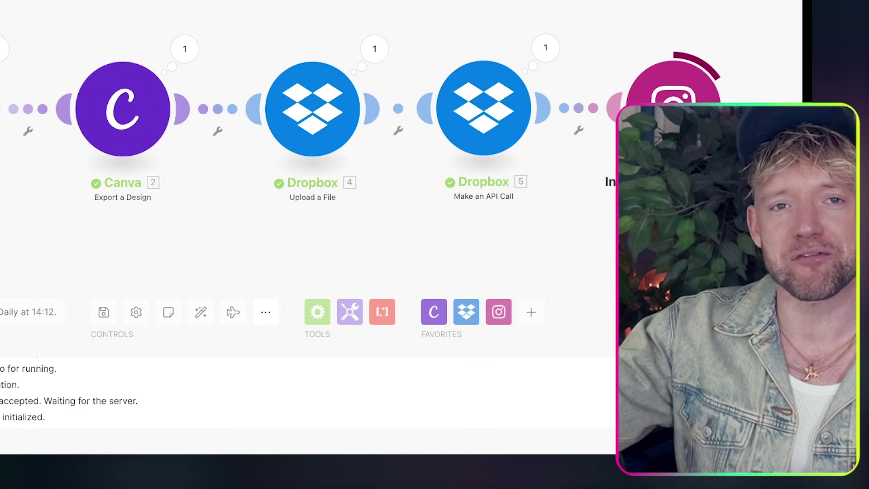
scroll(317, 181, down, 5)
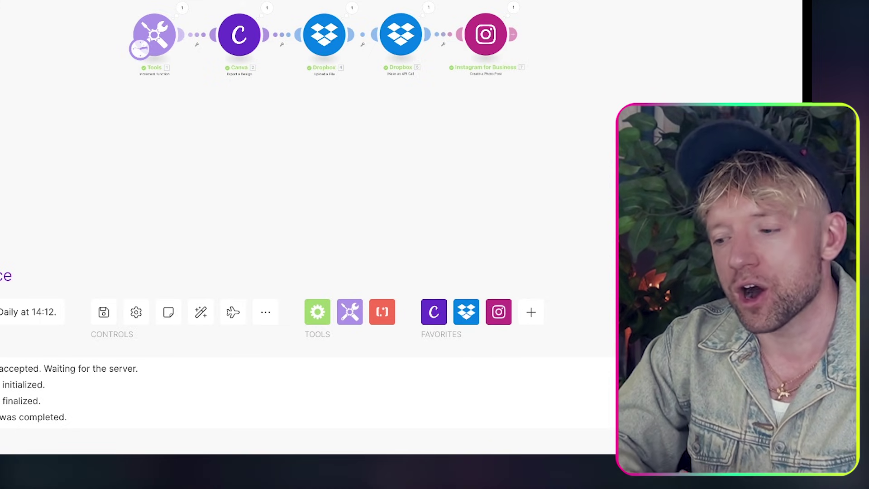
scroll(343, 2, up, 5)
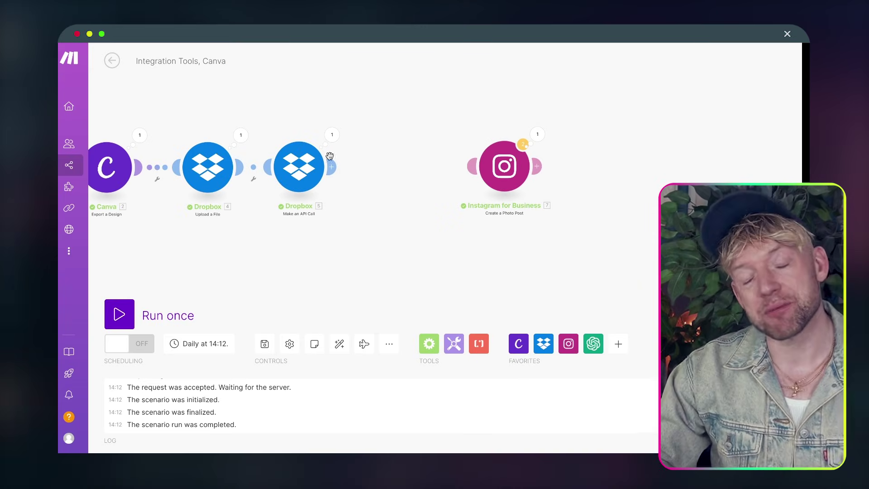
Insert an OpenAI Analyze Images (Vision) module after the second Dropbox module
click(331, 166)
click(505, 174)
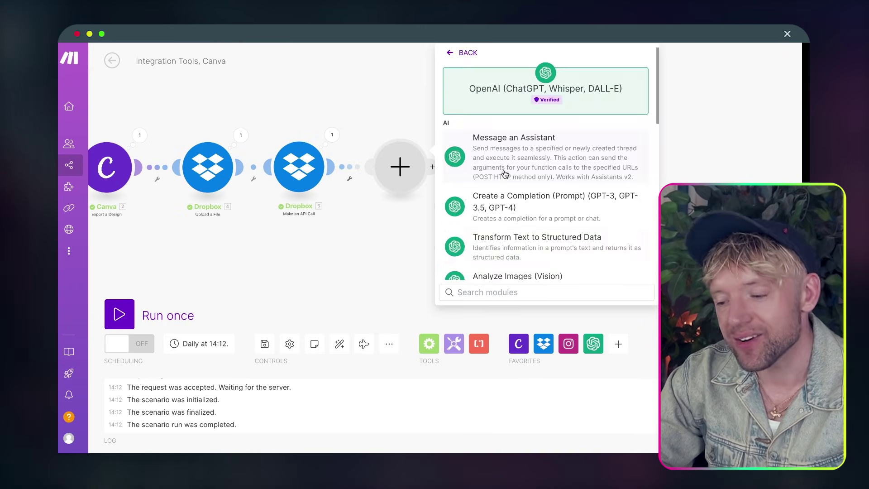
text(vis)
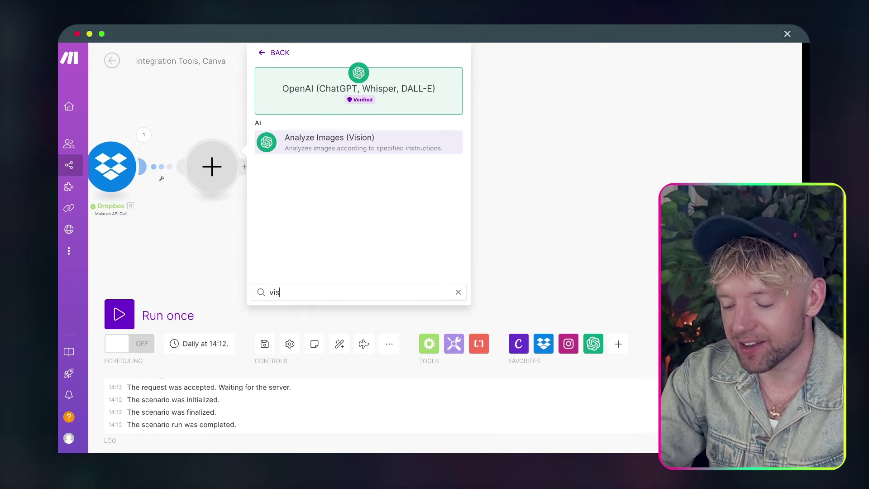
text(io)
click(360, 141)
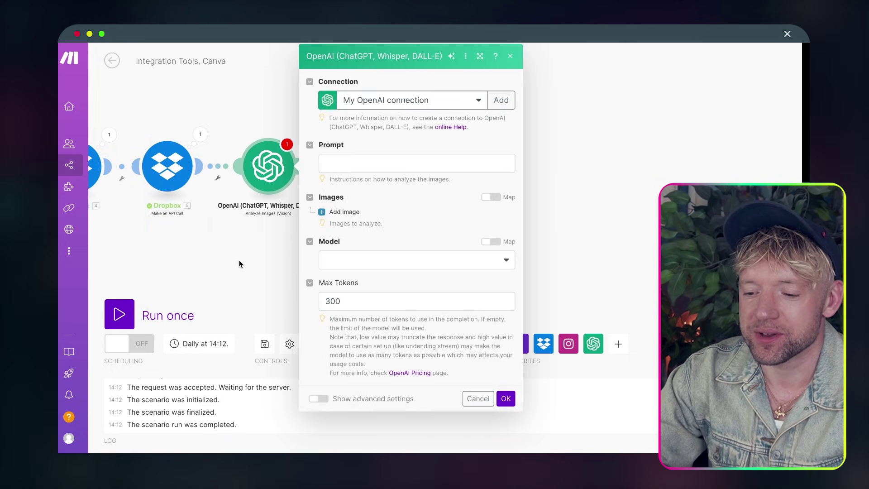
Add an image to the Vision step with the Dropbox link mapped as its Image URL
click(321, 212)
click(384, 297)
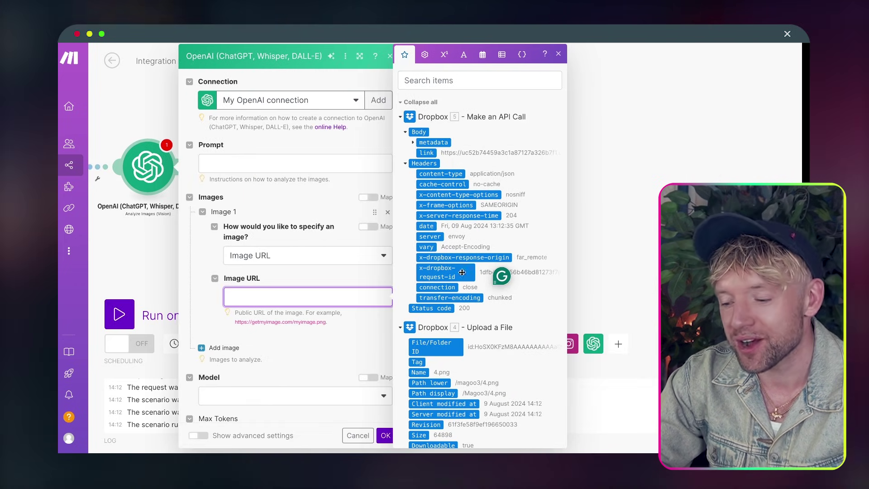
click(427, 154)
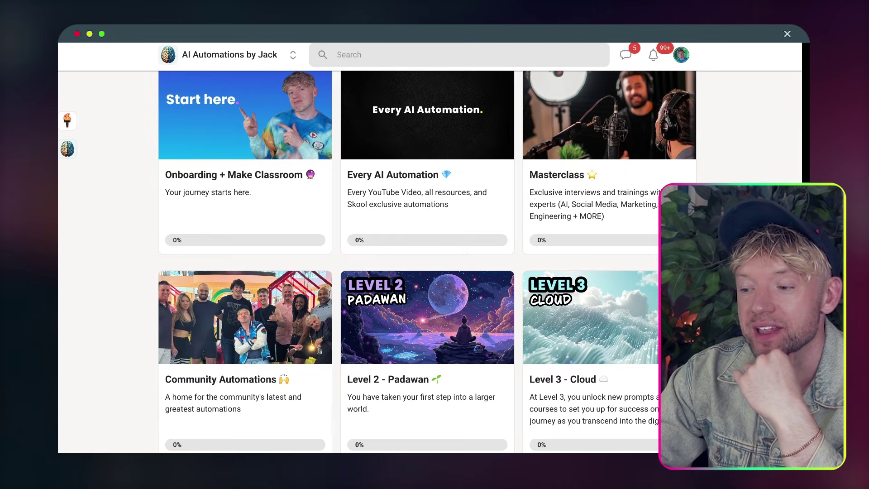
scroll(436, 190, down, 2)
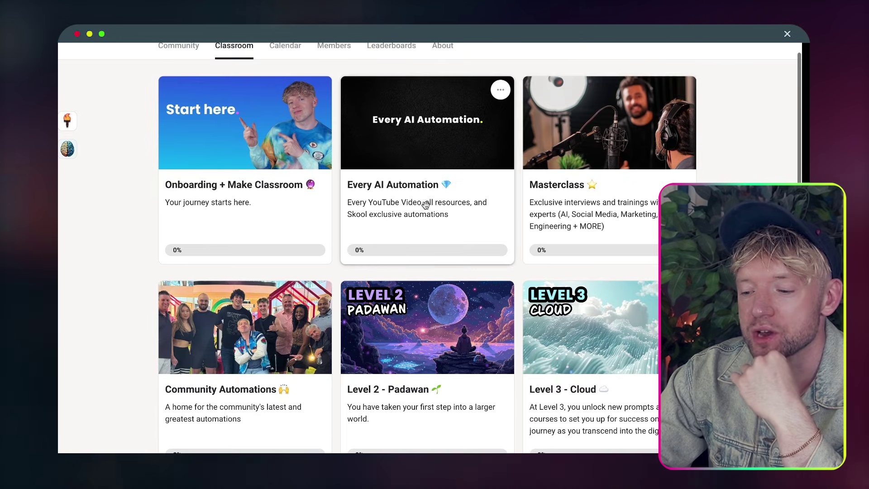
Open the Instagram agent lesson from the Agents group of the Every AI Automation course
click(410, 150)
scroll(290, 267, down, 6)
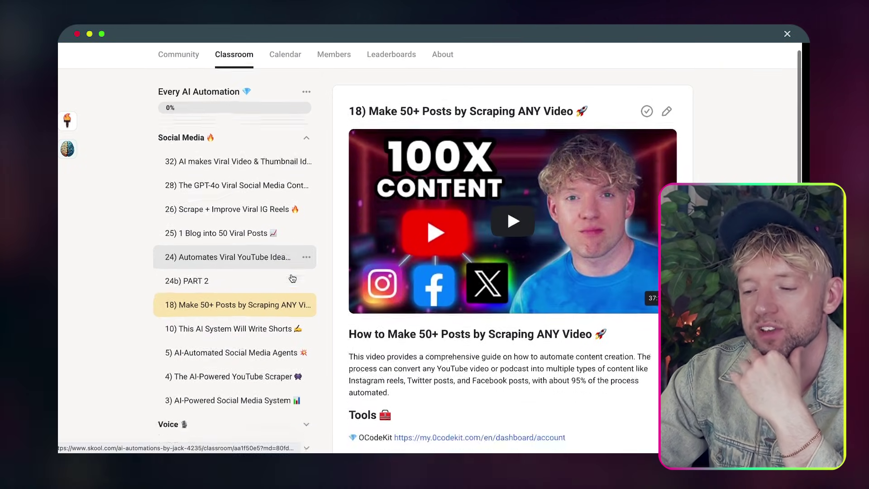
scroll(292, 277, down, 4)
scroll(291, 277, up, 3)
click(286, 277)
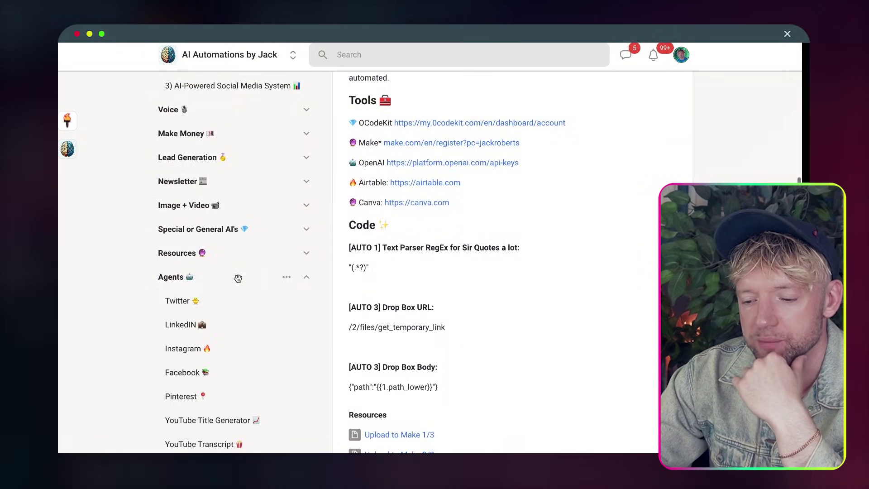
scroll(236, 338, down, 1)
scroll(236, 337, down, 2)
click(215, 260)
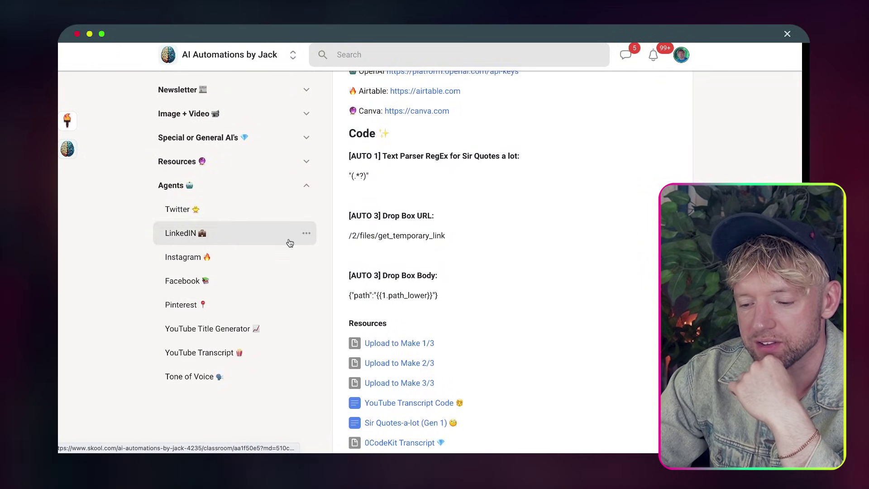
Open the Instagram Agent prompt document from the lesson's resources and select all its text
scroll(389, 331, down, 12)
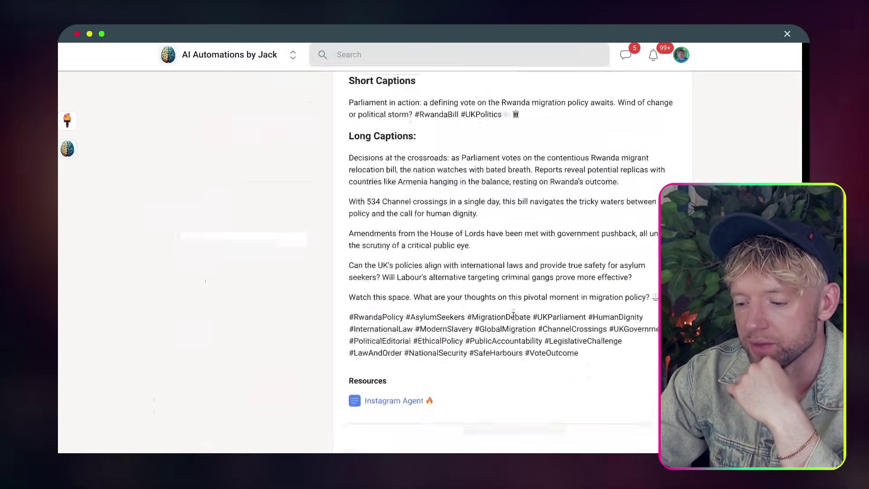
click(396, 418)
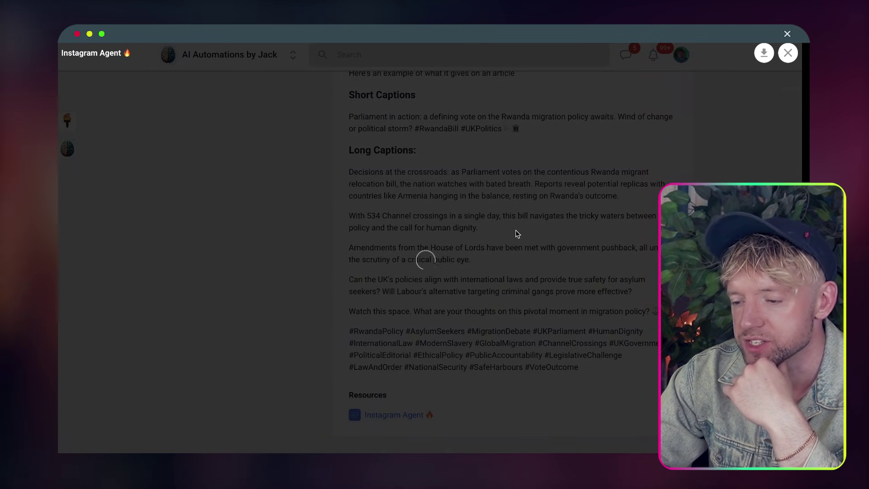
scroll(425, 272, down, 8)
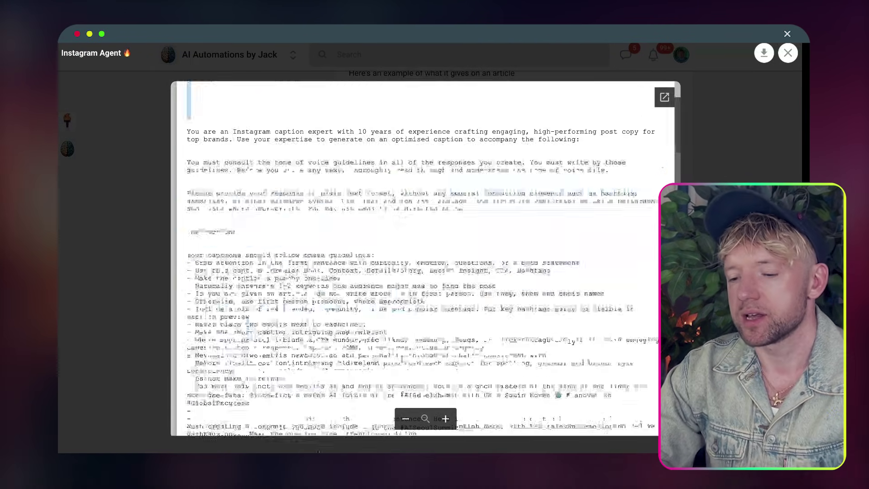
key(super+a)
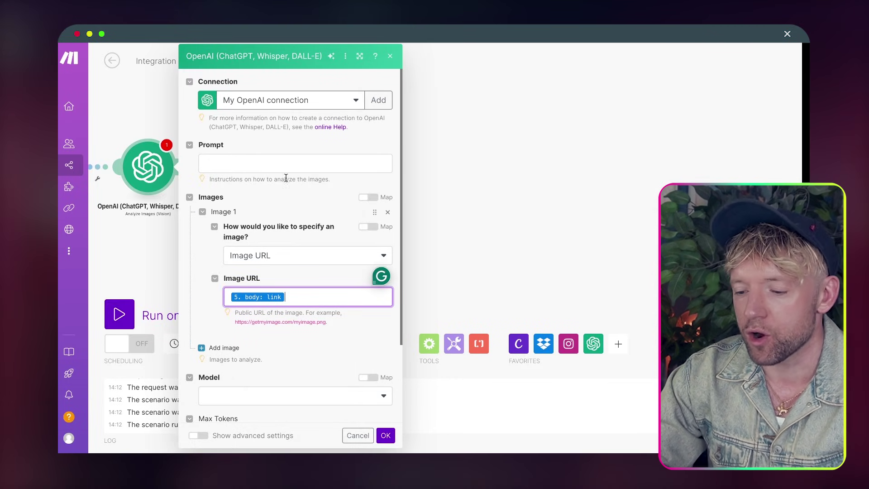
click(277, 168)
Paste the Instagram Agent prompt into the OpenAI step's Prompt field and save it
key(super+v)
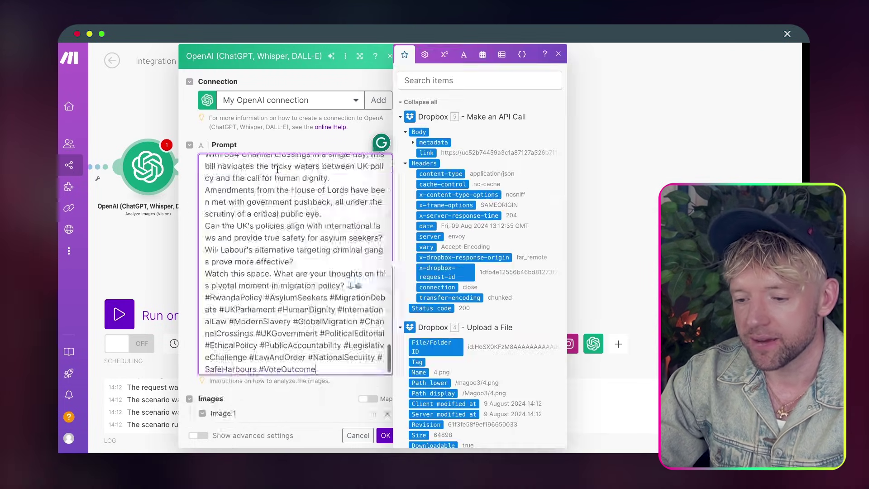
scroll(303, 269, up, 10)
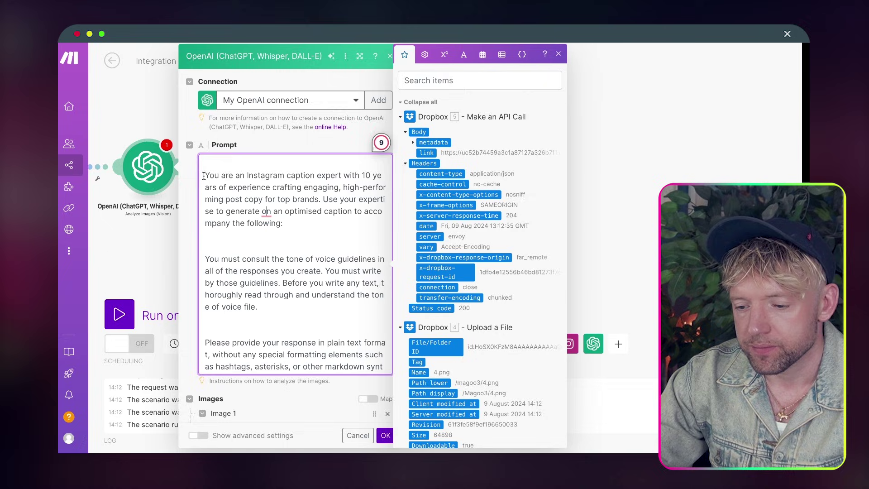
scroll(343, 337, down, 10)
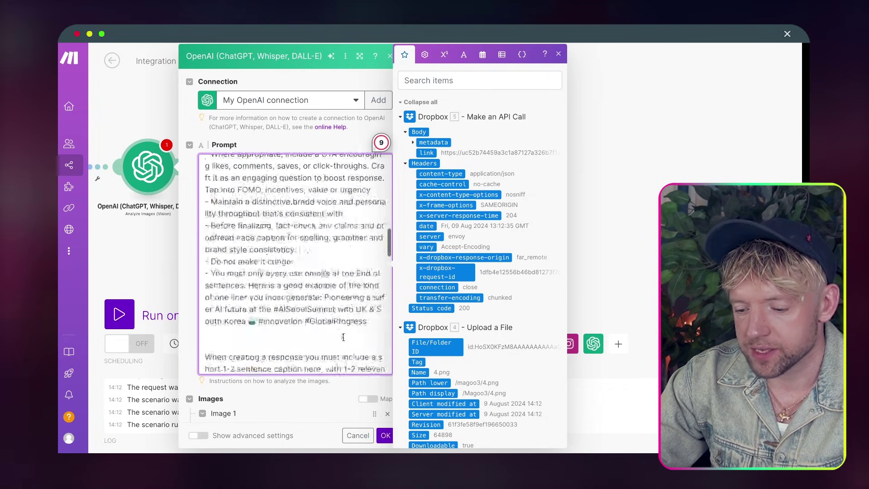
scroll(344, 337, down, 5)
click(385, 436)
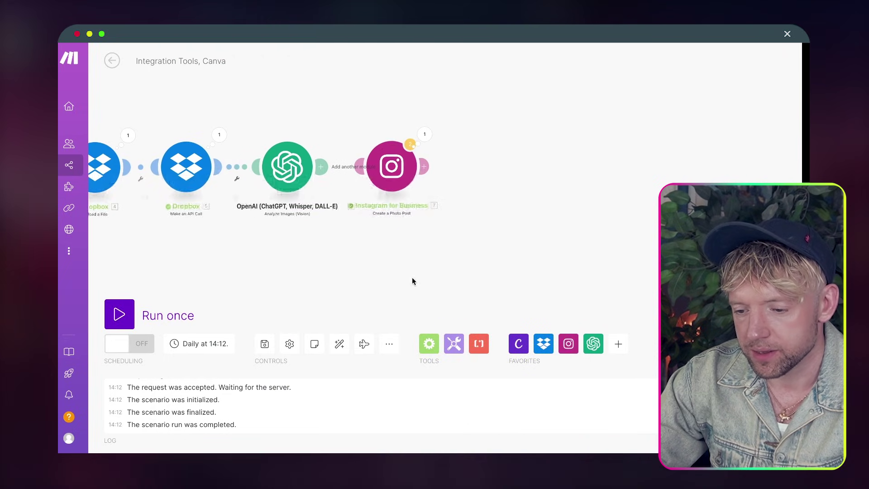
Connect OpenAI to Instagram for Business and replace the placeholder caption with OpenAI's Result
drag(396, 165, 471, 165)
drag(321, 166, 430, 168)
click(430, 169)
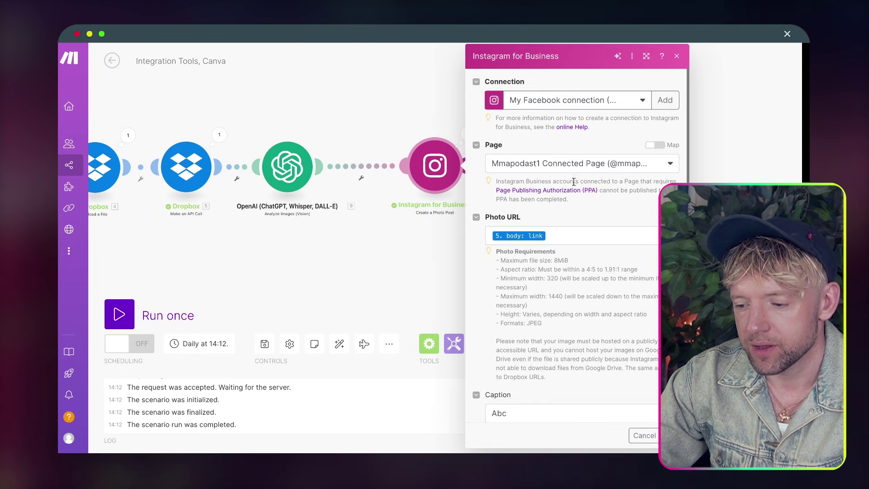
scroll(574, 361, down, 3)
click(549, 322)
key(BackSpace)
key(BackSpace)
key(BackSpace)
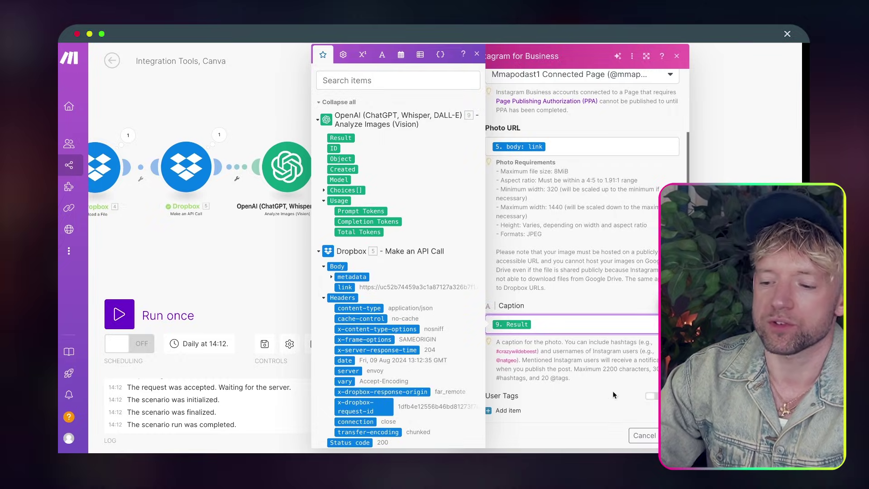
click(345, 241)
Rename the OpenAI module to 'Vision Caption 👀'
right_click(304, 181)
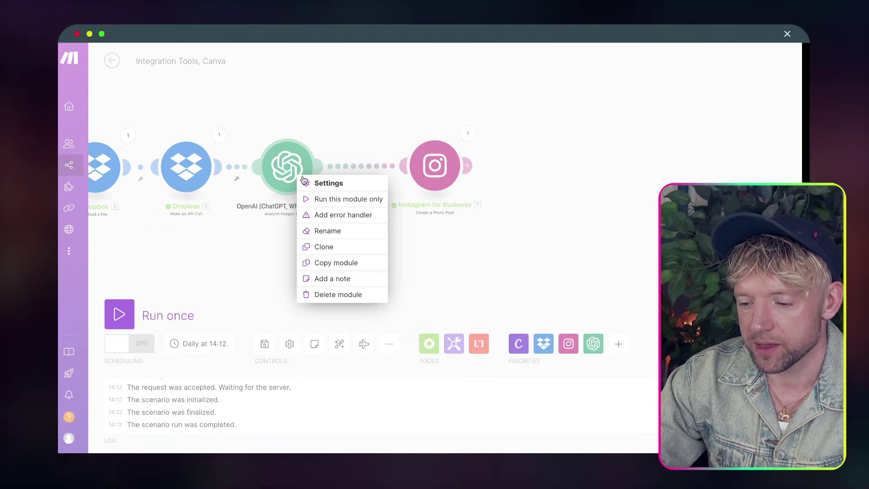
click(337, 231)
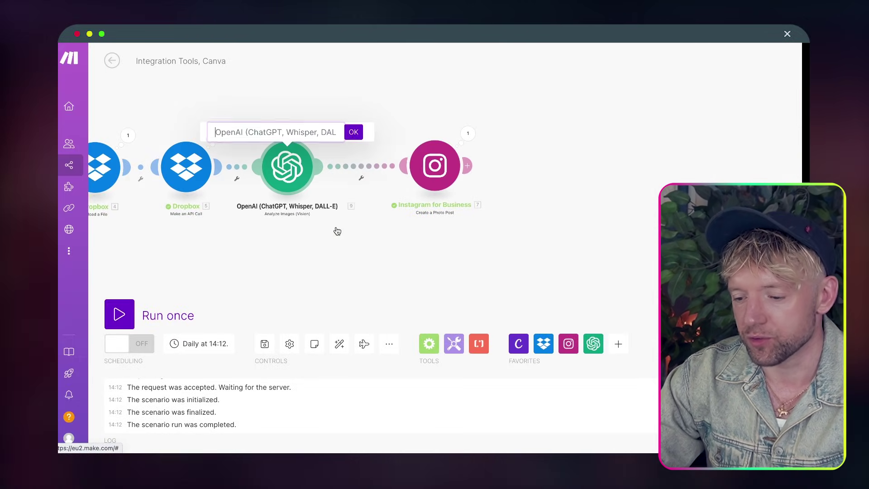
text(Vision Ca)
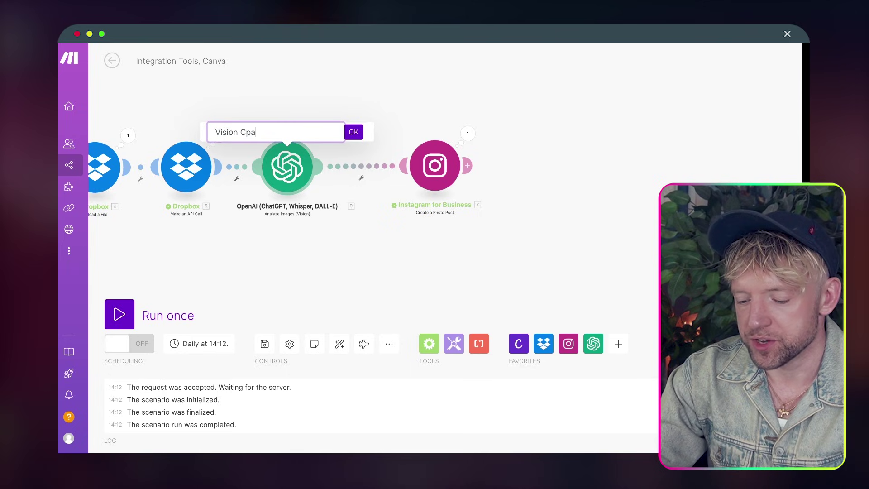
text(ption)
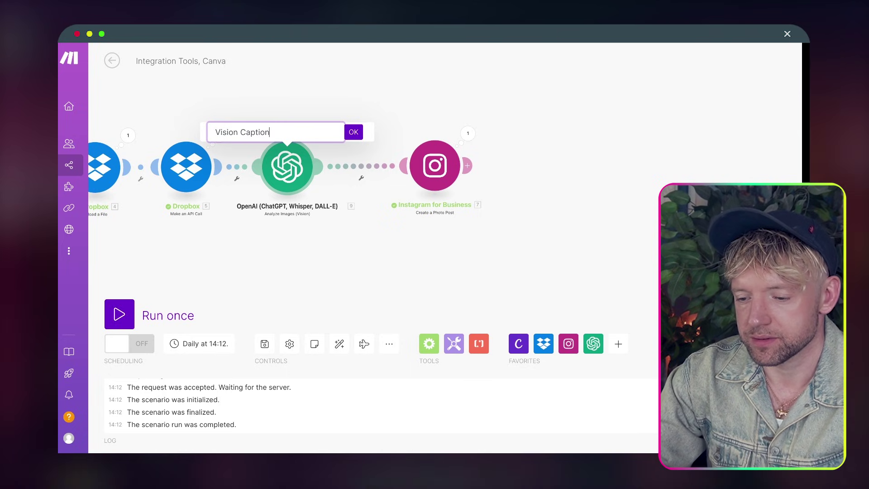
key(ctrl+super+space)
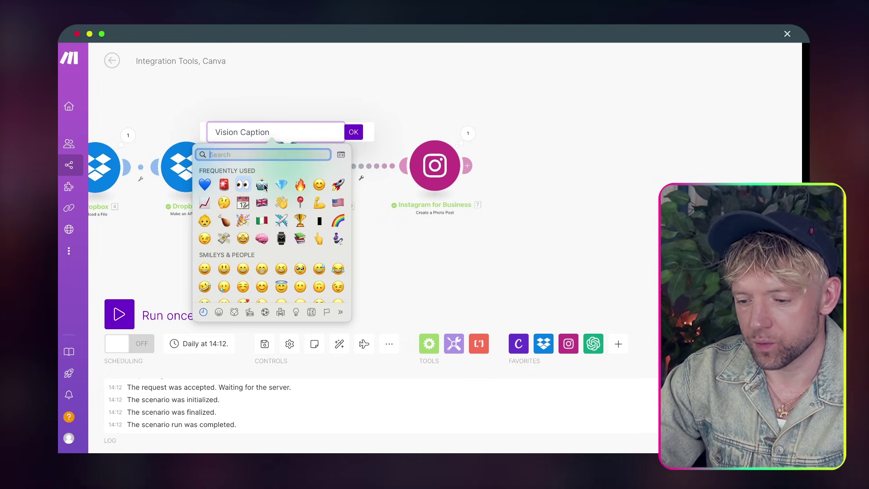
click(243, 184)
click(354, 132)
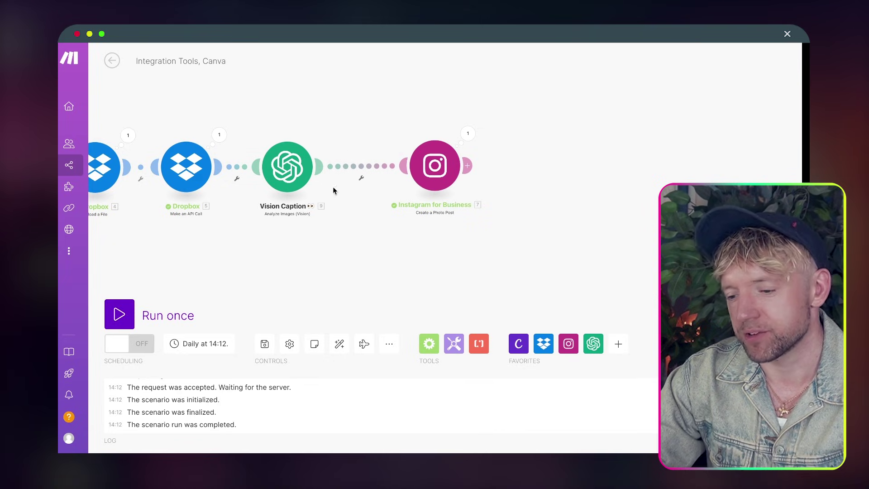
Save the scenario and retitle it 'Canva build Together'
click(265, 345)
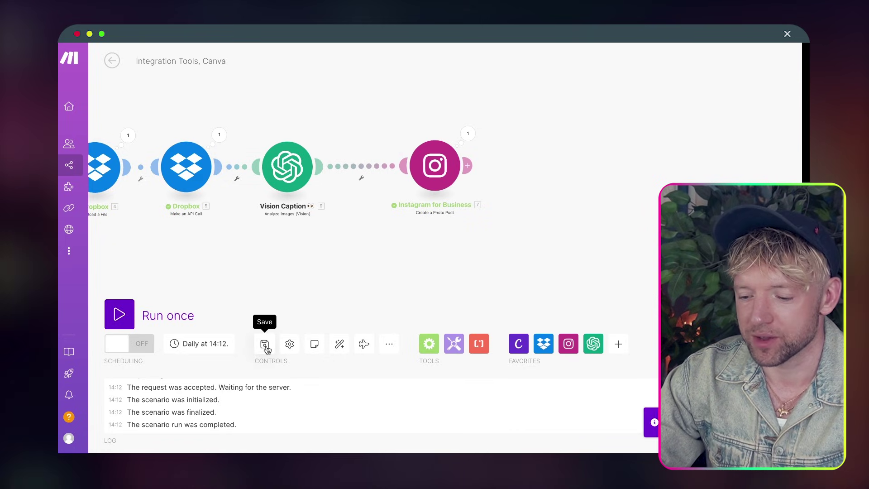
click(194, 58)
text(Canva b)
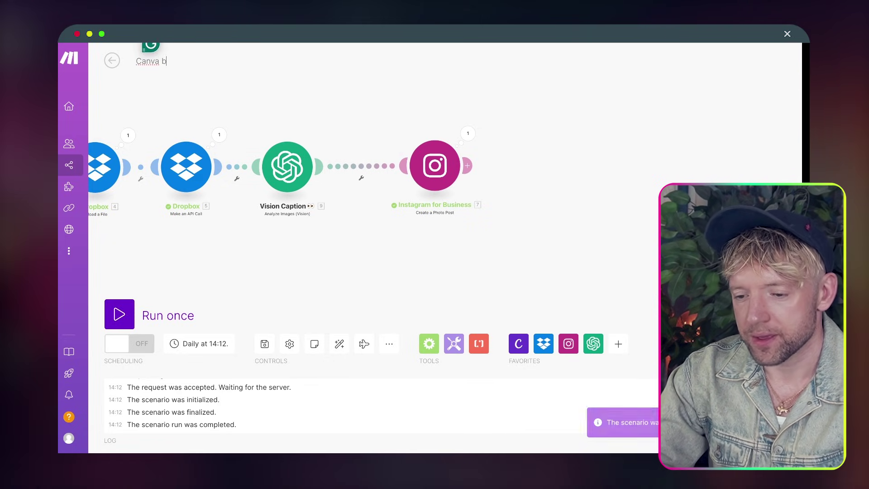
text(uild Togeth)
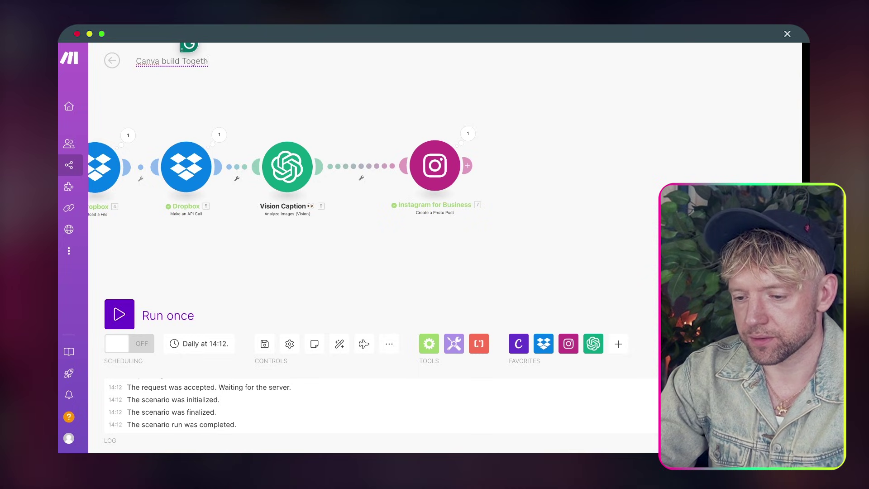
text(er)
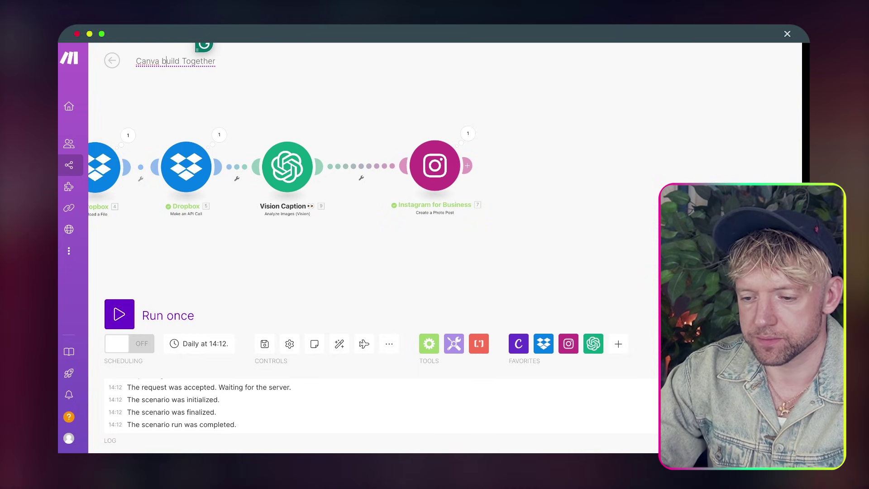
click(196, 85)
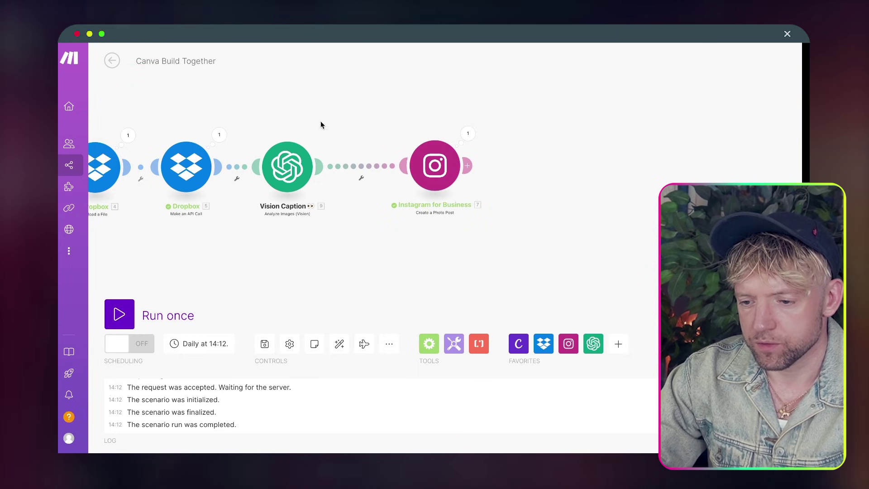
click(340, 350)
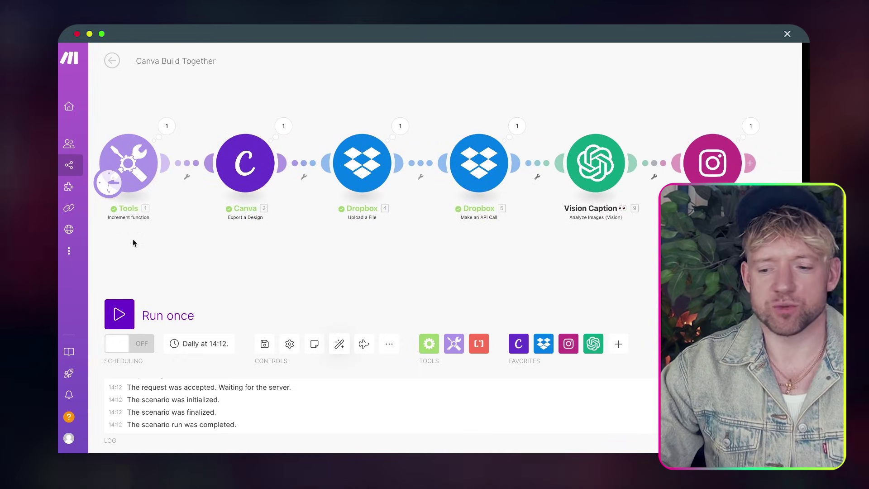
Run the whole scenario once as a test and watch each module execute
click(127, 311)
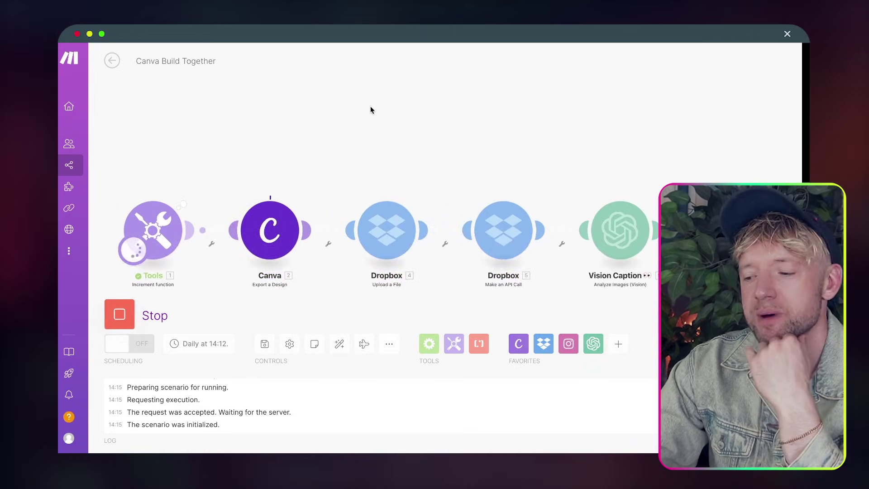
drag(364, 68, 352, 62)
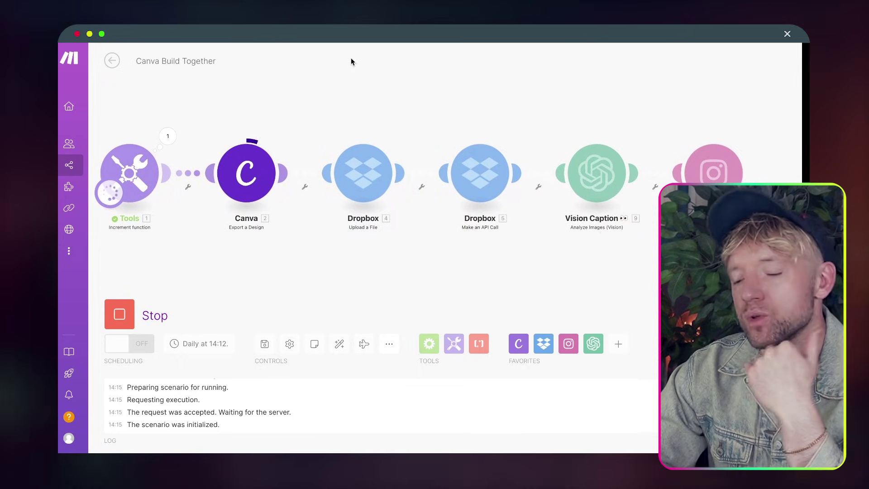
scroll(401, 60, down, 2)
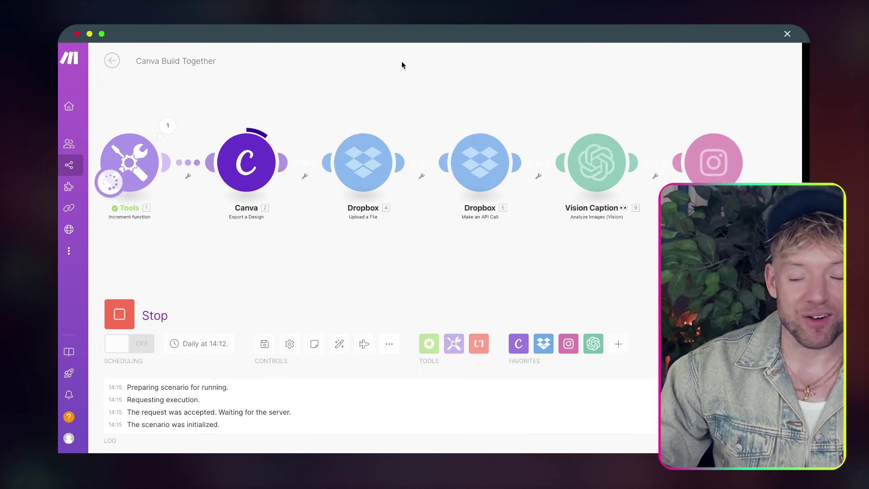
drag(402, 58, 400, 57)
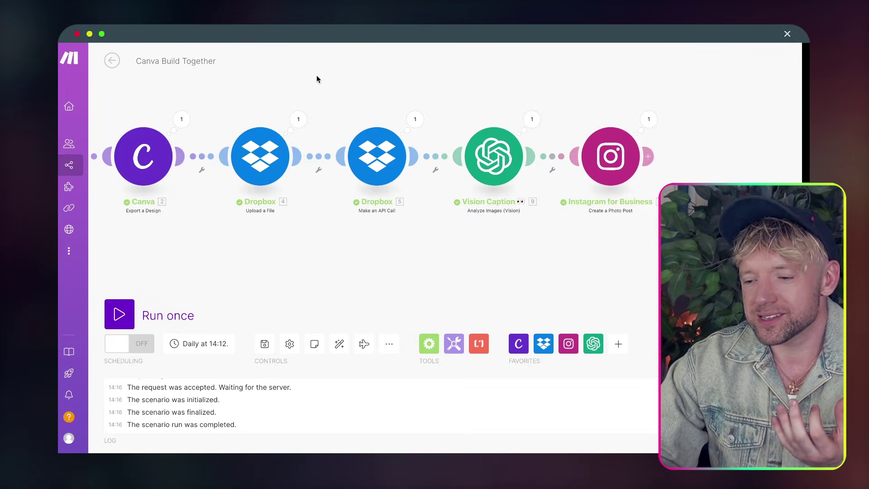
drag(316, 76, 380, 86)
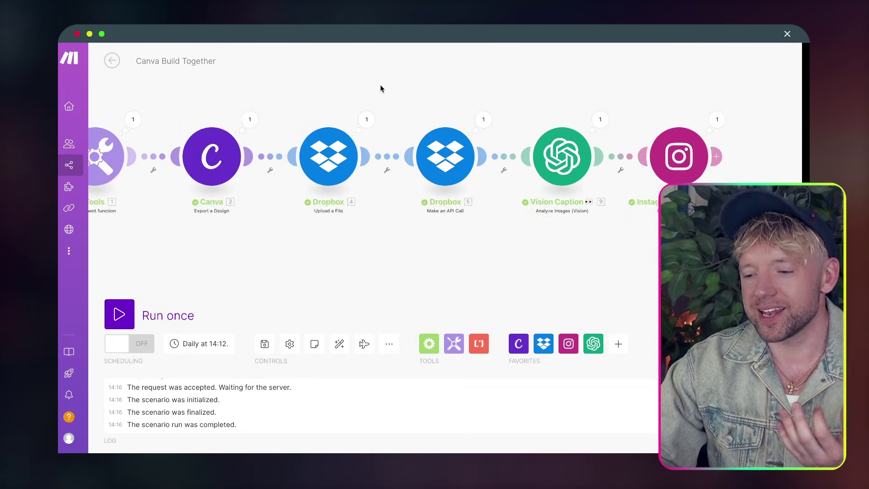